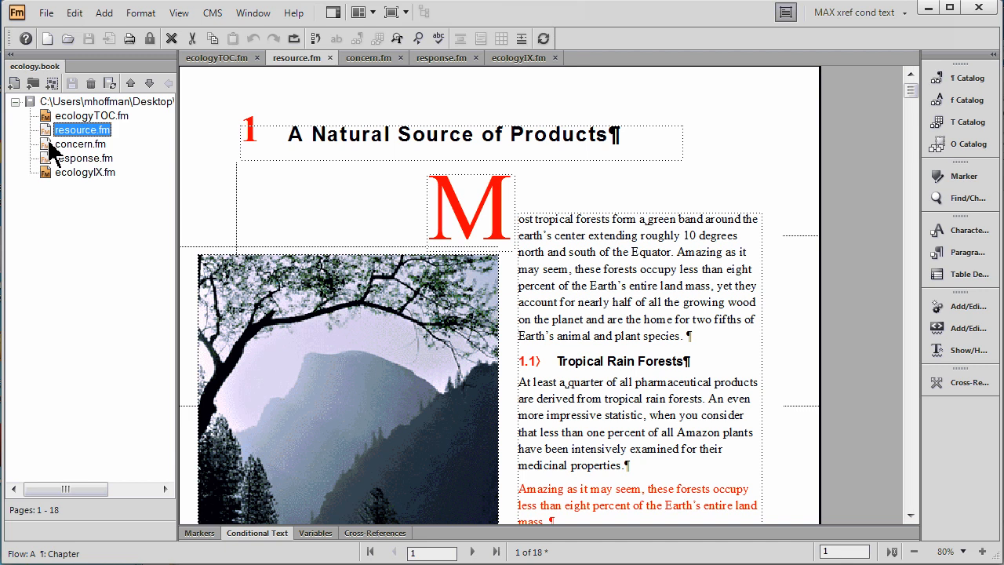
- In resource.fm, replace the word "Natural" in the chapter title with "ROBOHELP"
double_click(47, 142)
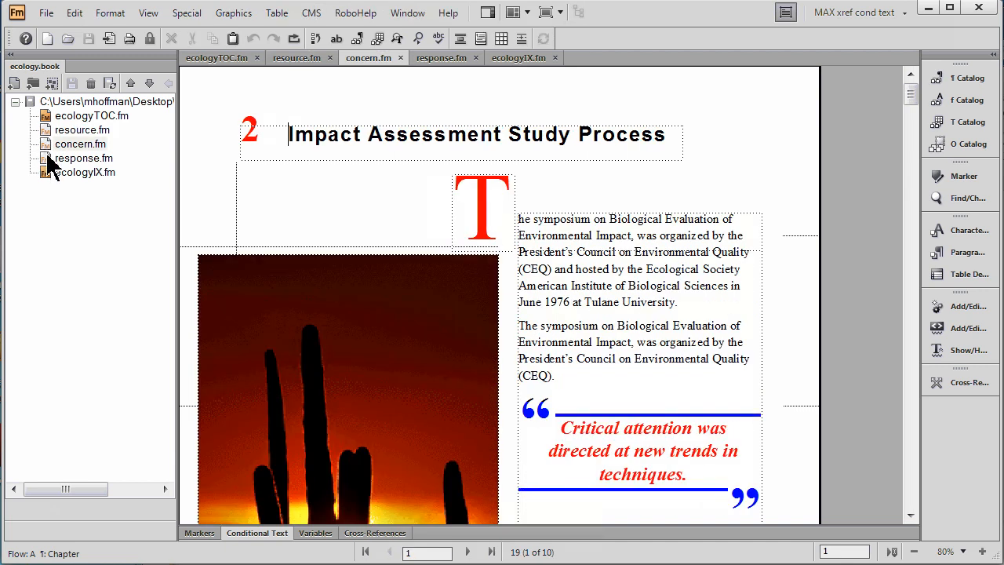
double_click(48, 158)
double_click(47, 145)
double_click(47, 130)
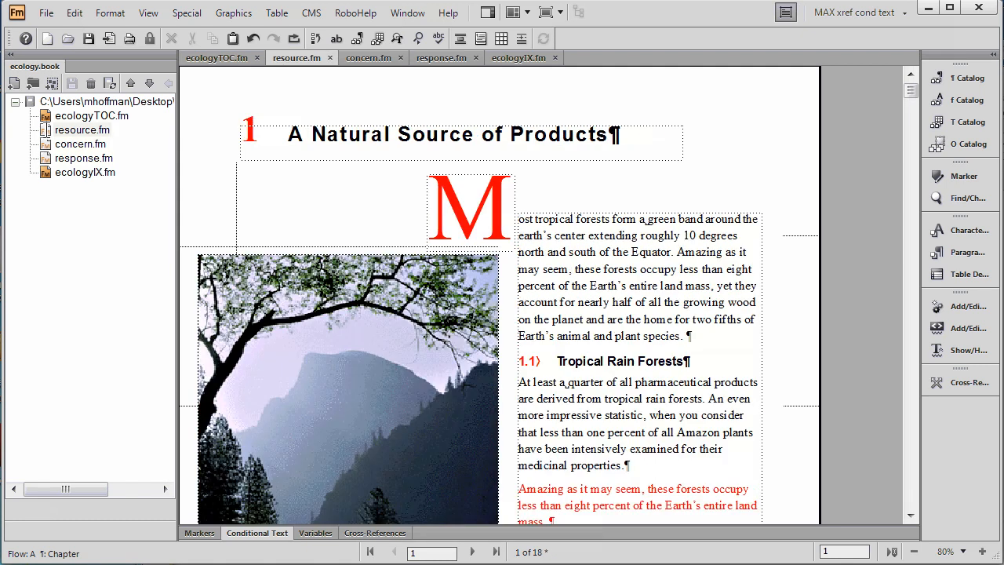
double_click(353, 136)
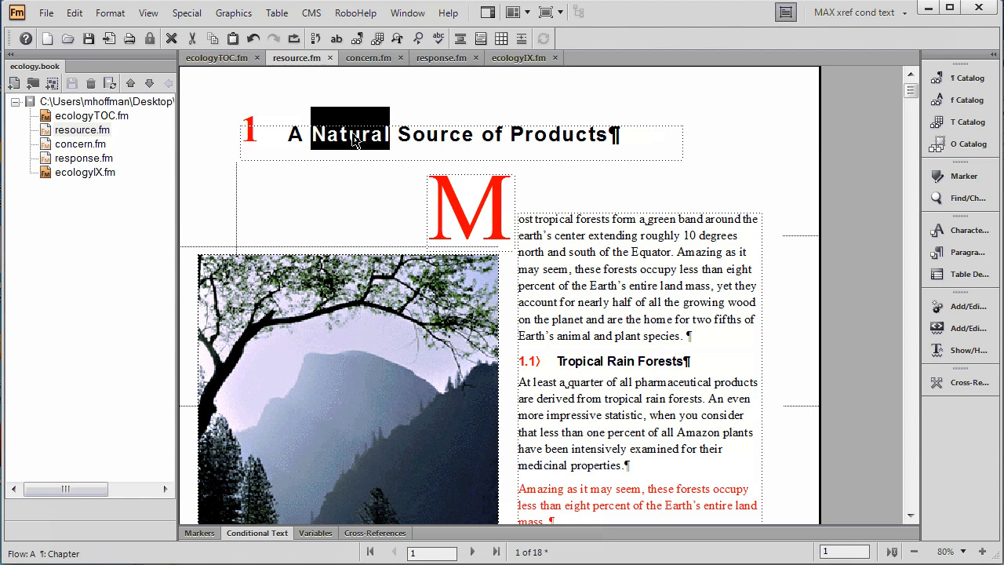
text(ROBOHELP)
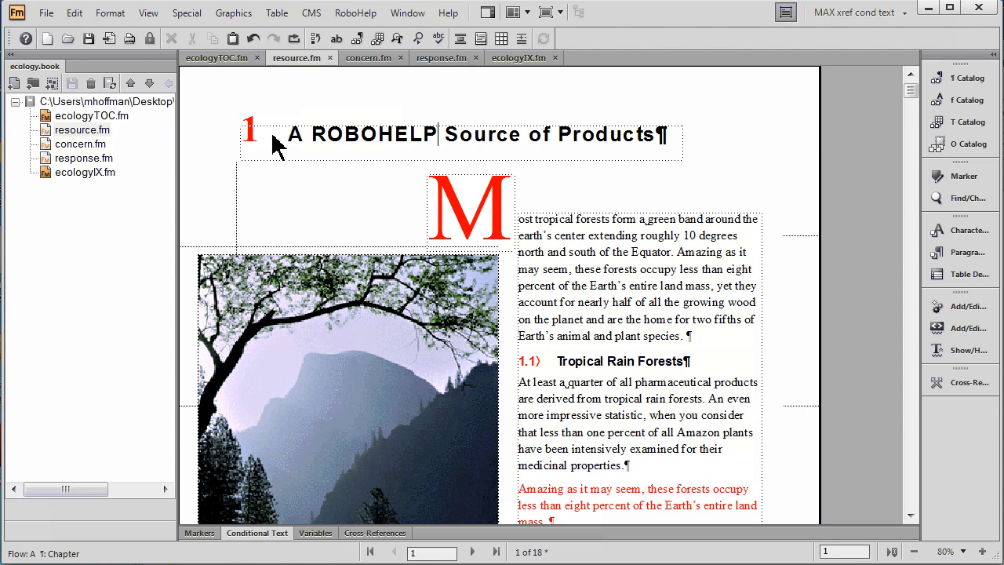
- Change the chapter title of concern.fm to "ROBOHELP Study Process"
double_click(74, 145)
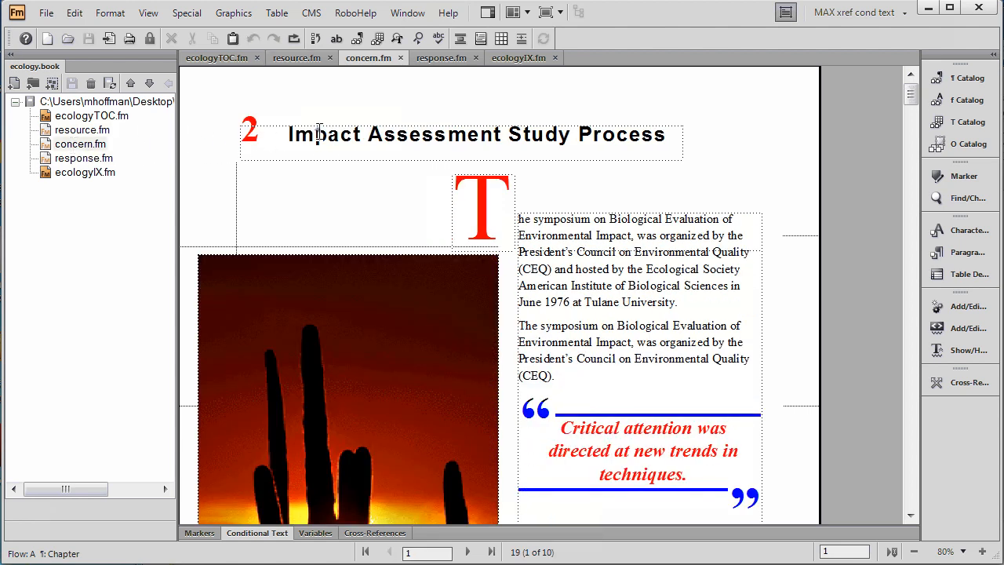
double_click(318, 135)
text(ROBOHELP)
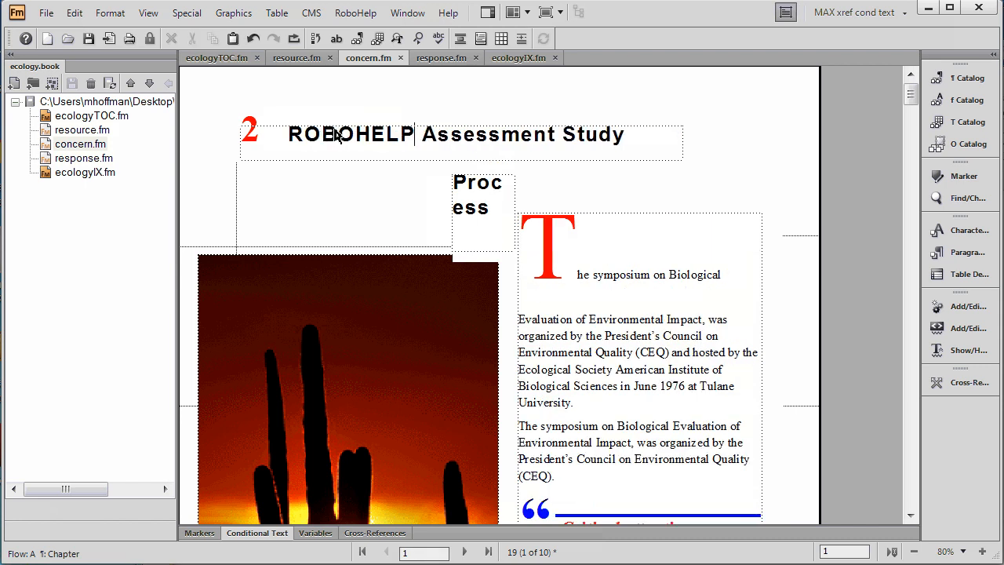
key(Delete)
key(Delete)
key(Delete)
key(Delete)
key(Delete)
key(Delete)
key(Delete)
key(Delete)
key(Delete)
key(Delete)
key(Delete)
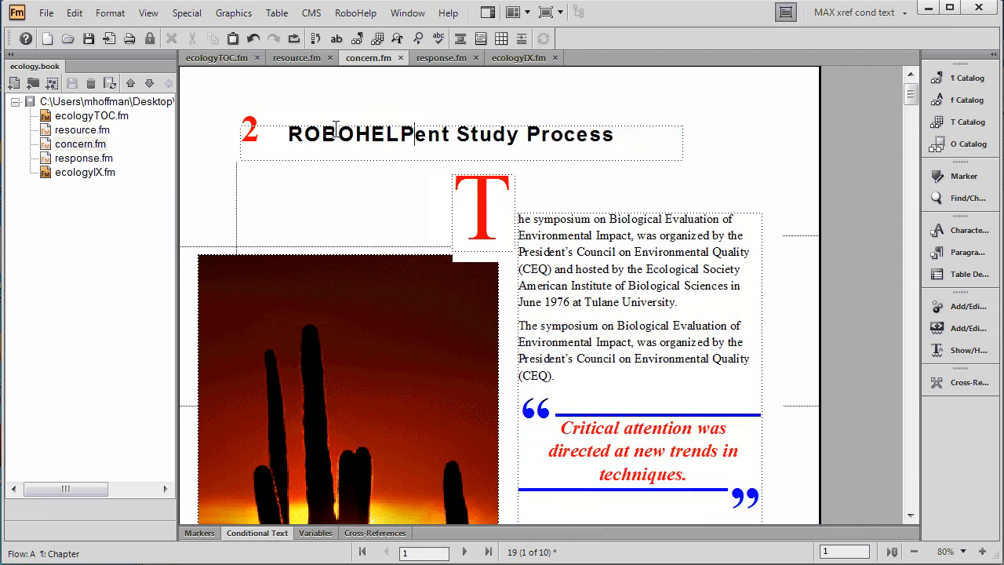
- In response.fm, replace the word "Solutions" in the chapter title with "ROBOHELP"
double_click(88, 157)
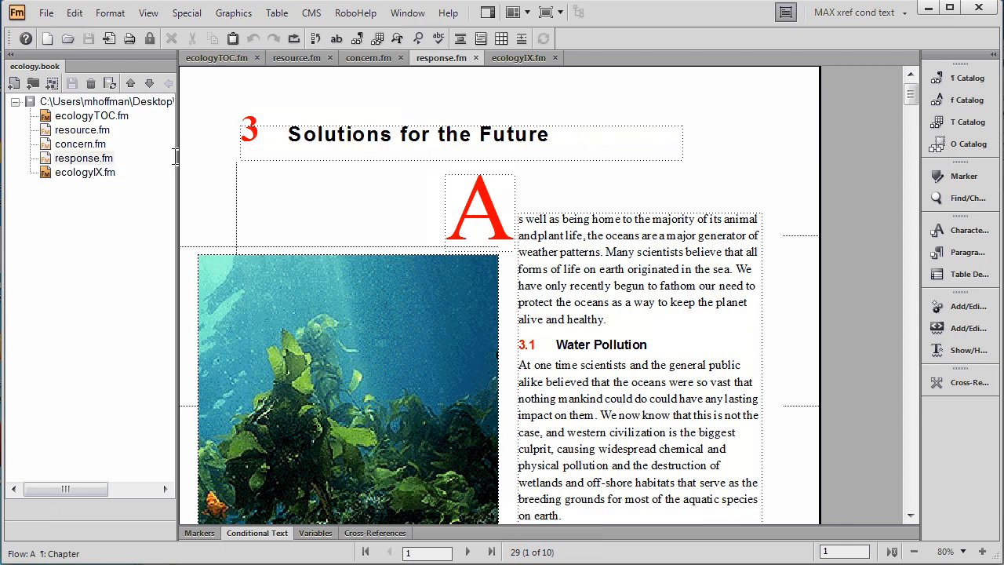
double_click(345, 140)
text(ROBOHELP)
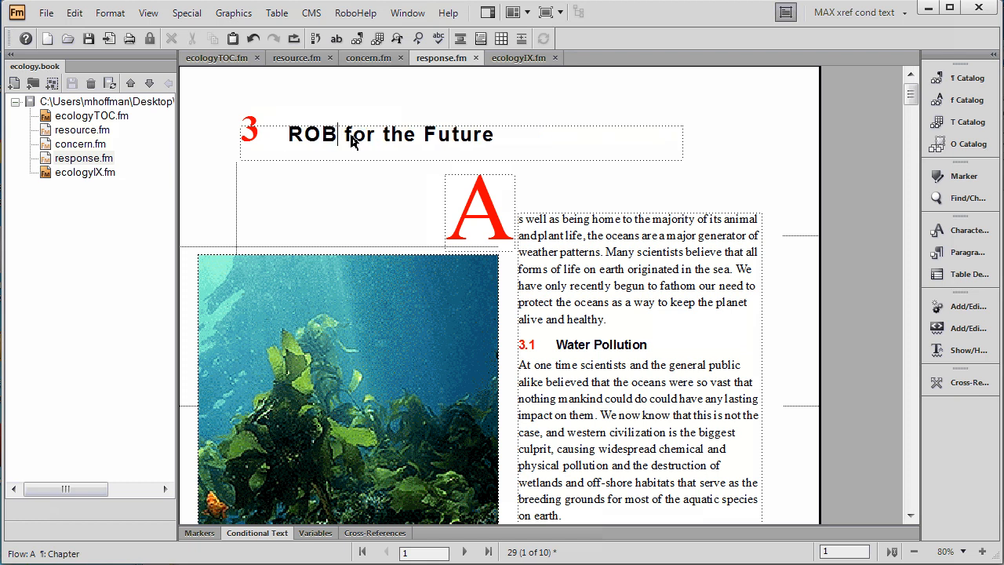
- Return through concern.fm to resource.fm and save the chapter title edits
double_click(93, 145)
double_click(88, 131)
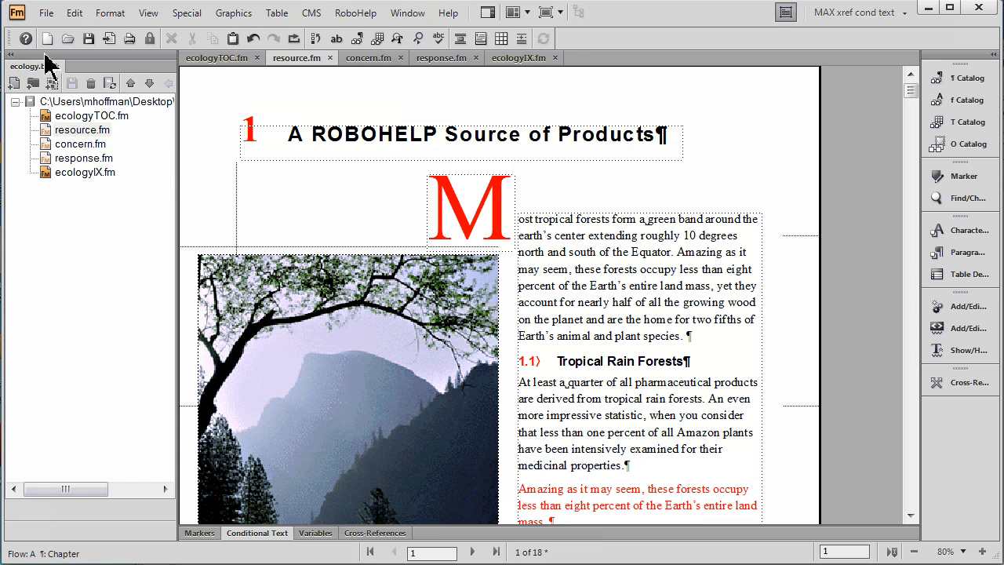
click(45, 14)
click(72, 90)
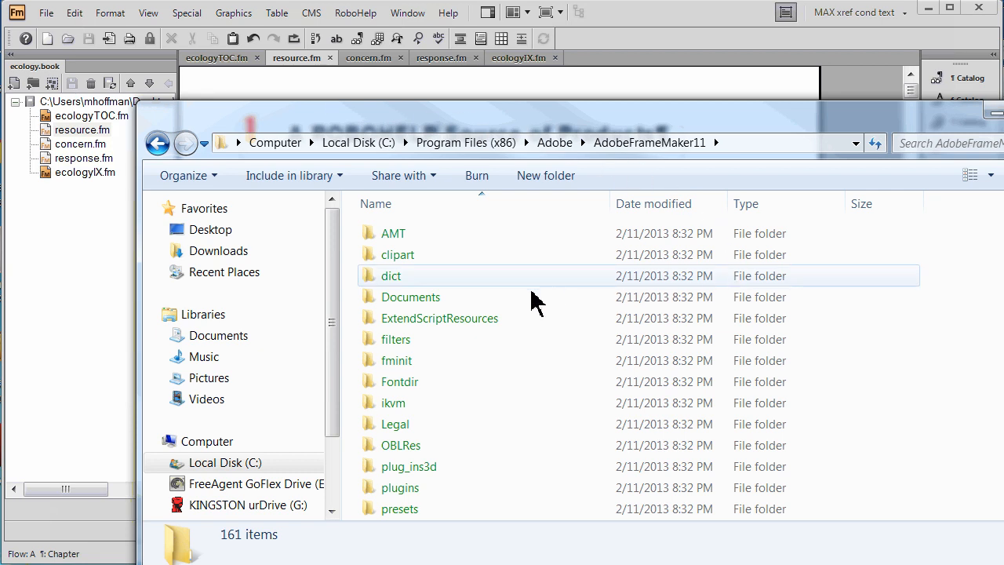
- In File Explorer, locate RH_DEFAULT_PROJECT.xpj inside the AdobeFrameMaker11 fminit\RH_DEFAULT_PROJECT folder, and return to FrameMaker
double_click(407, 369)
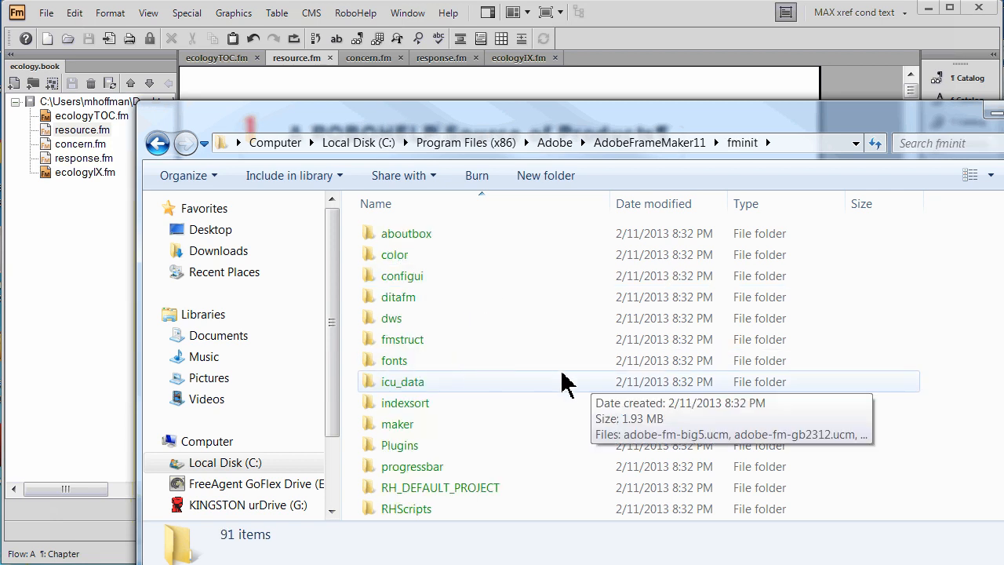
scroll(578, 392, down, 2)
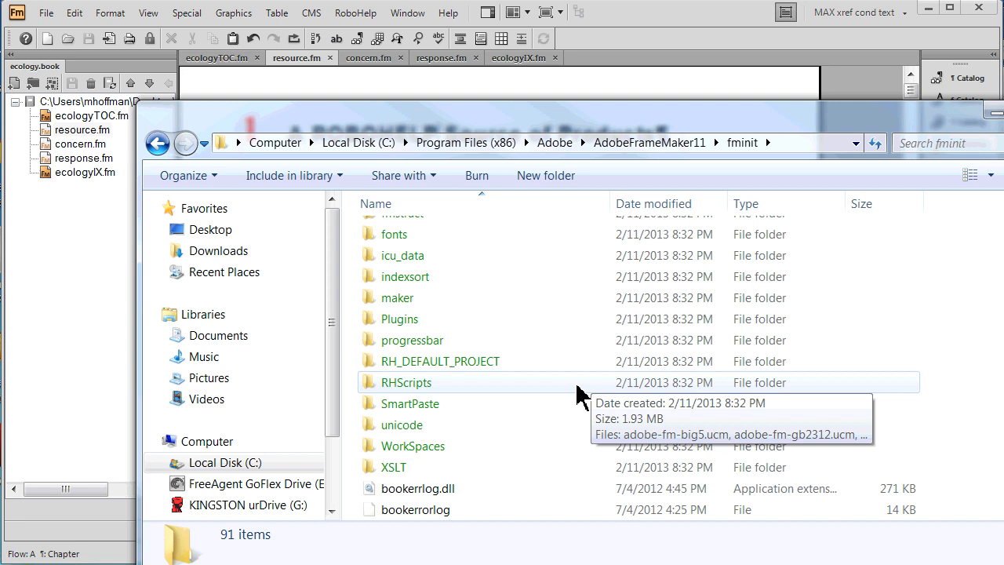
click(486, 367)
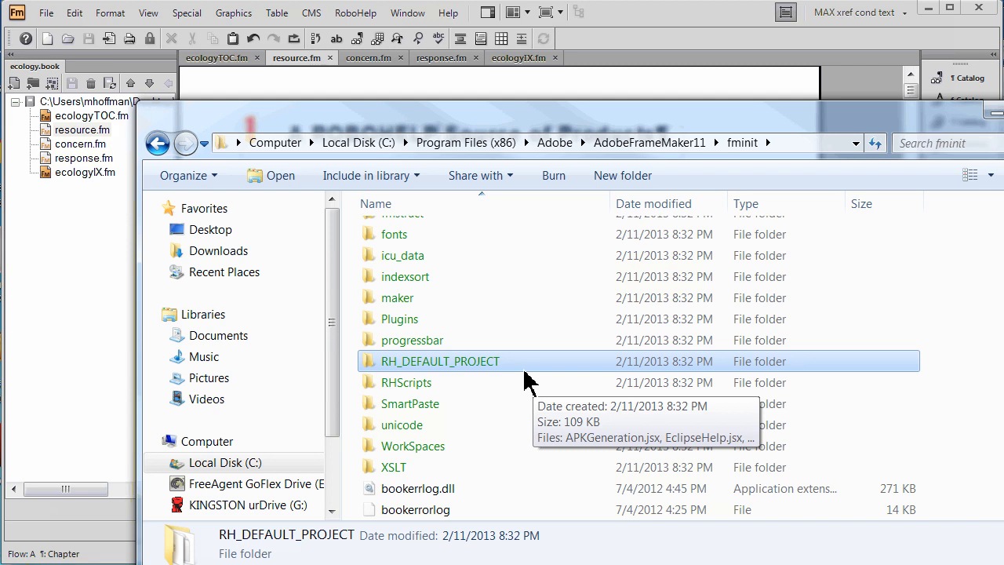
double_click(512, 363)
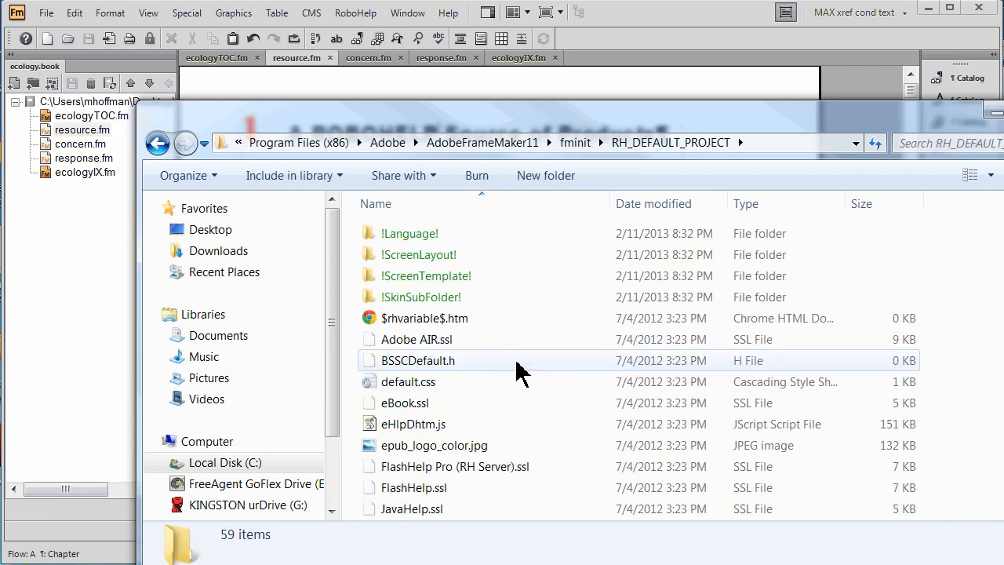
scroll(523, 365, down, 2)
scroll(523, 367, down, 4)
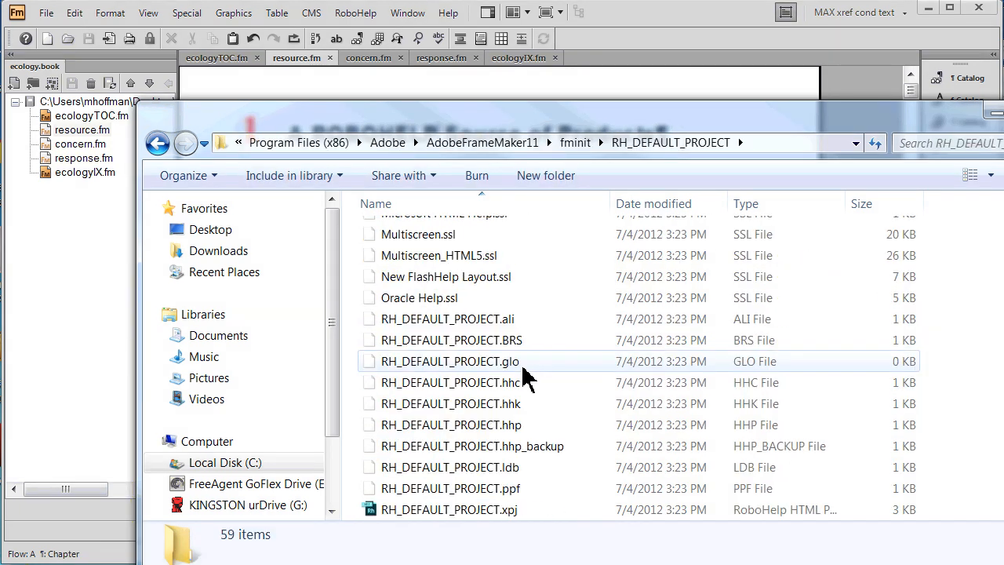
click(499, 452)
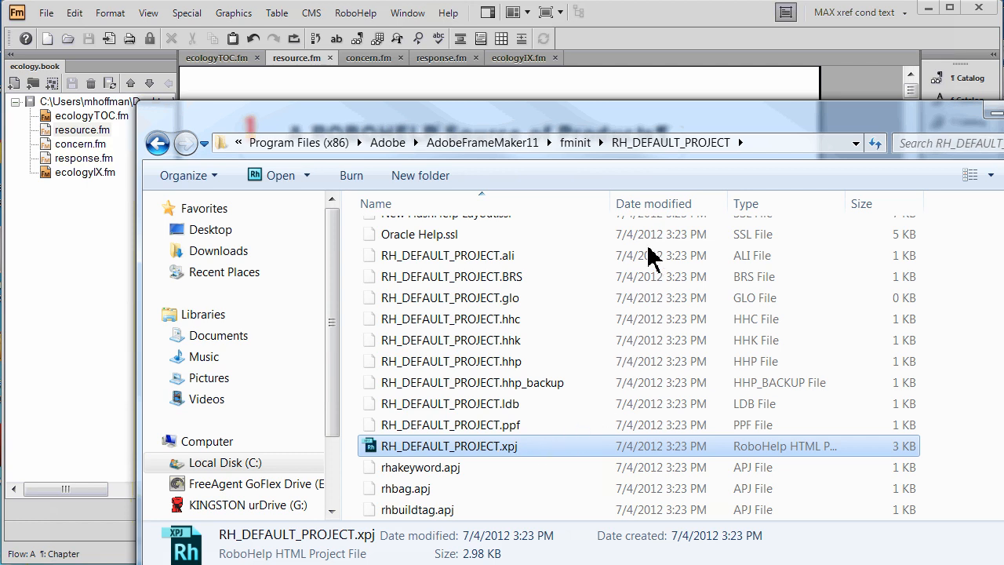
click(663, 59)
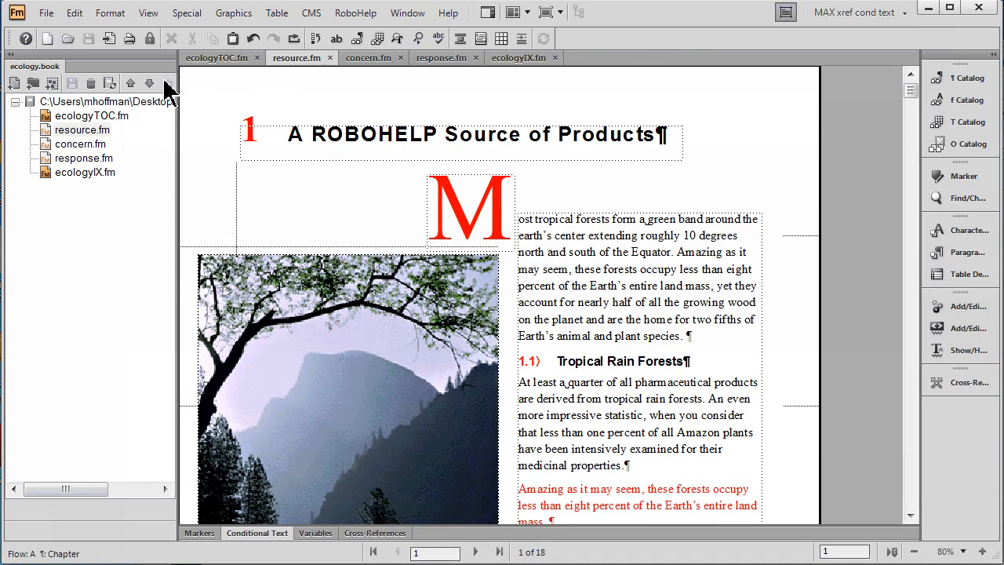
- Select the book, switch to the File Explorer window for Publish\ECOLOGY HTML5 and copy that folder's full path
click(132, 107)
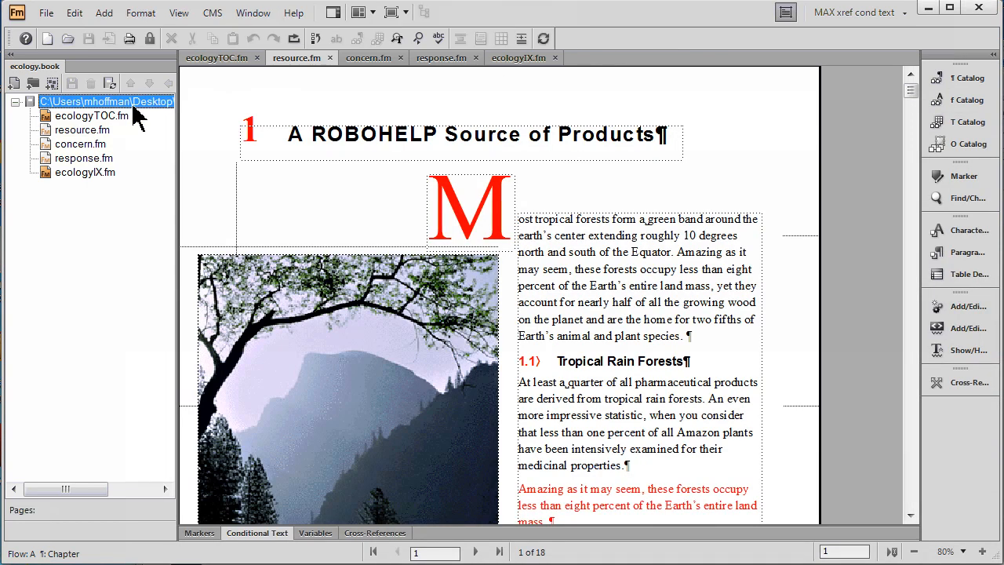
click(47, 13)
click(101, 228)
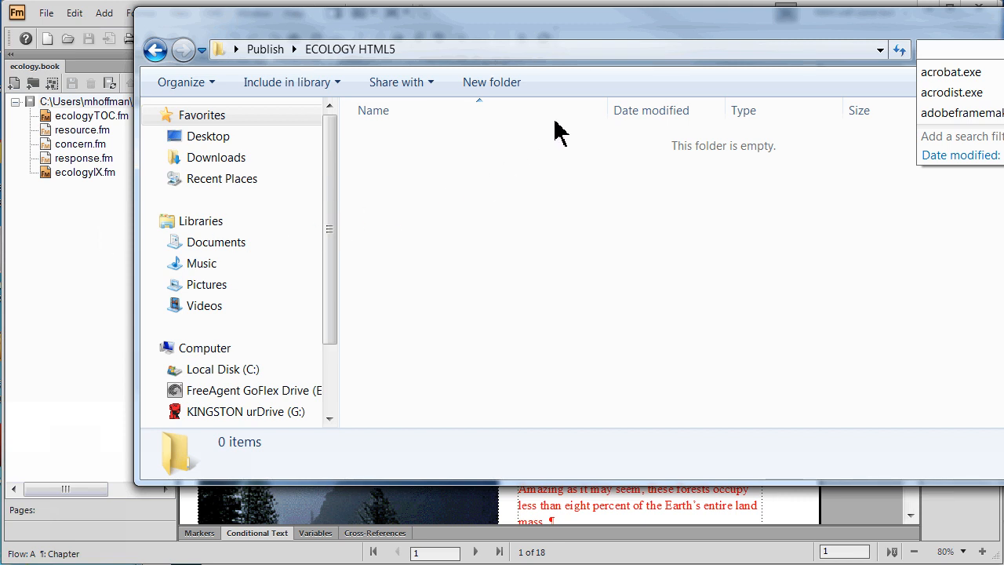
click(568, 51)
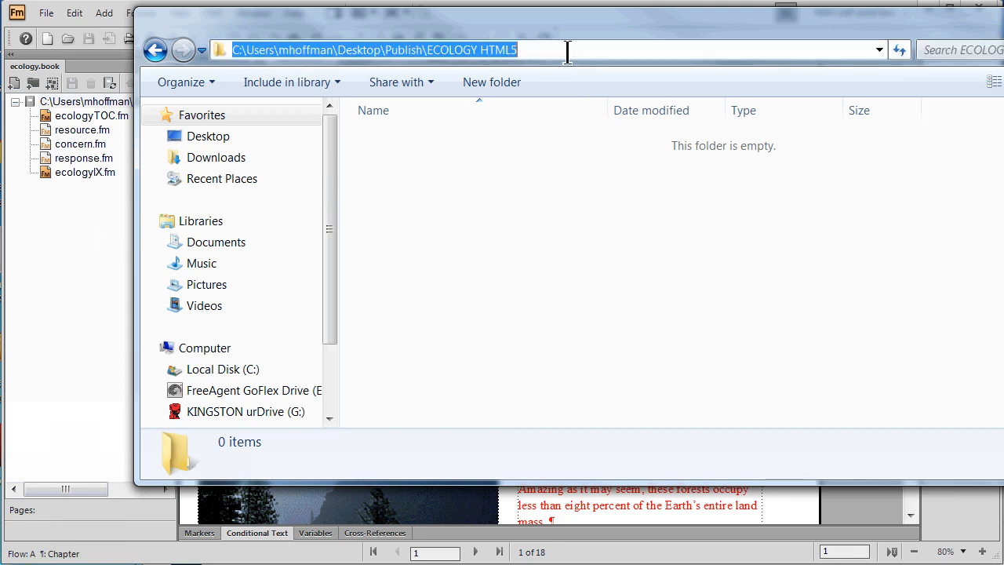
right_click(511, 51)
click(546, 107)
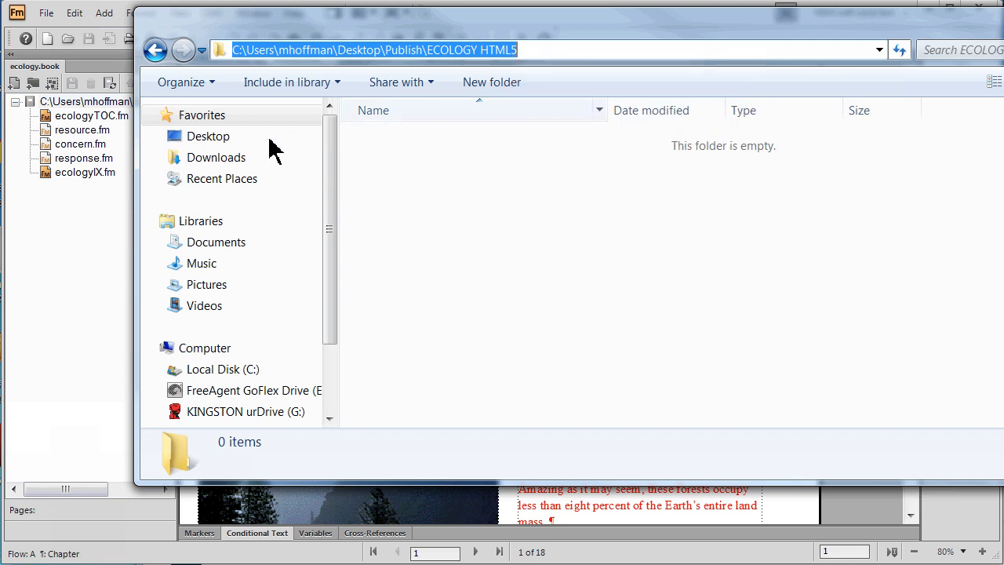
- Open the book's publish settings and set the Multiscreen HTML5 output location to the copied Publish\ECOLOGY HTML5 path
click(114, 321)
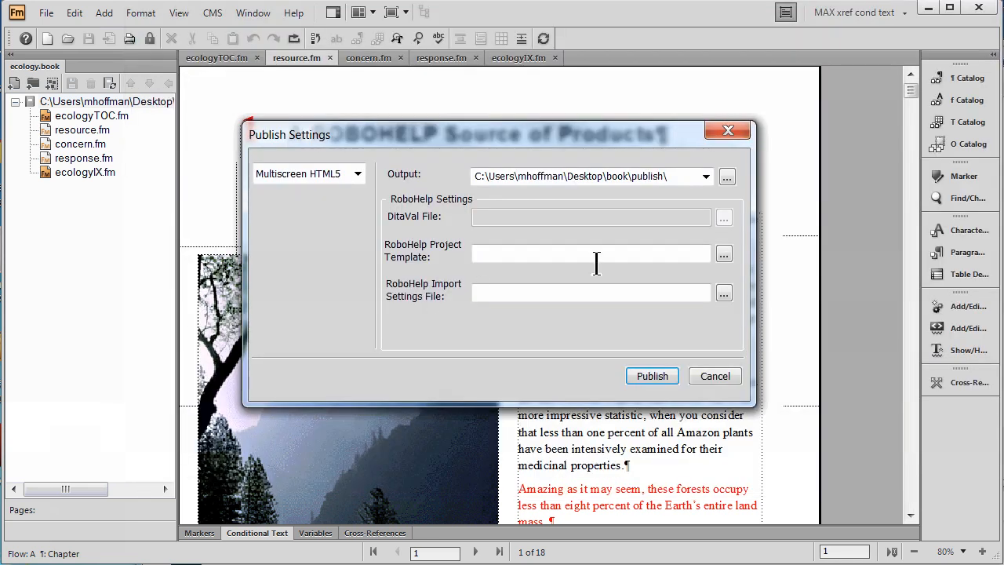
triple_click(612, 178)
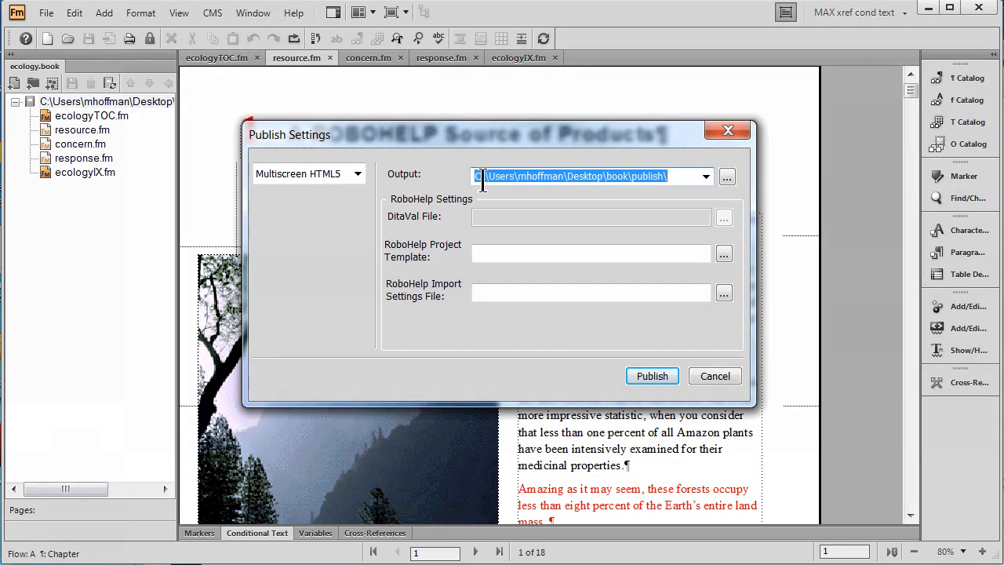
key(ctrl+v)
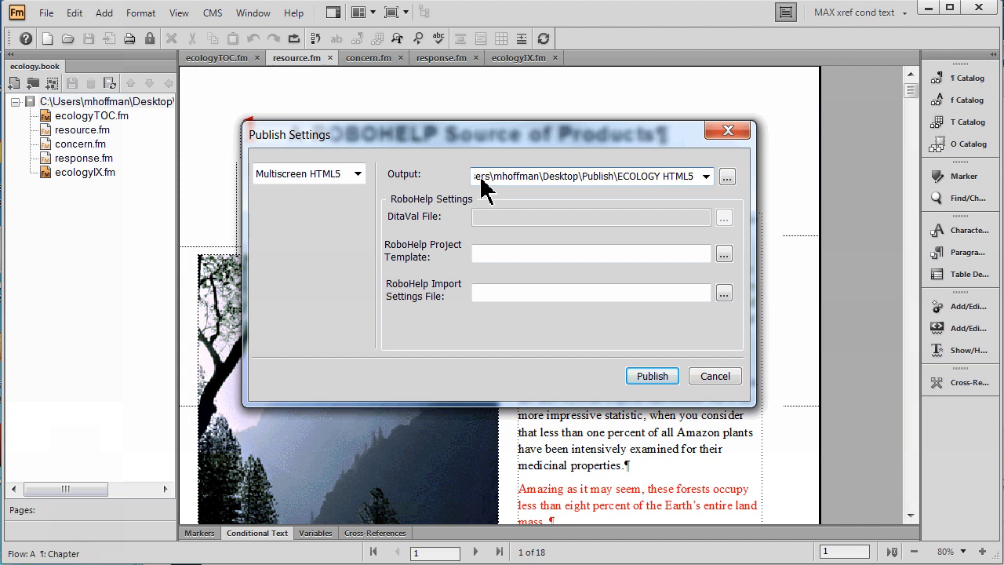
- Leave the RoboHelp project template empty after viewing its file chooser, and publish the book as Multiscreen HTML5
click(724, 256)
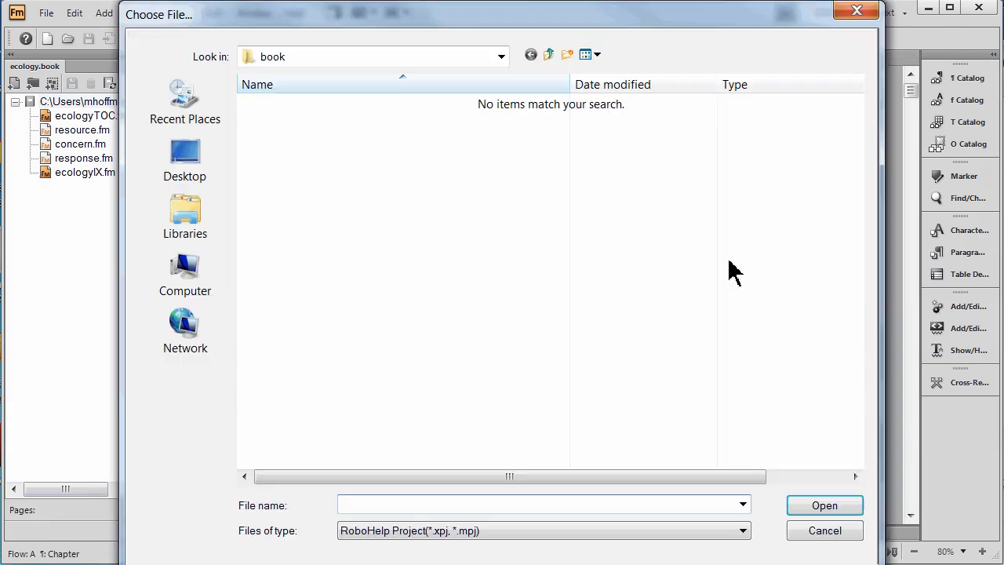
click(824, 531)
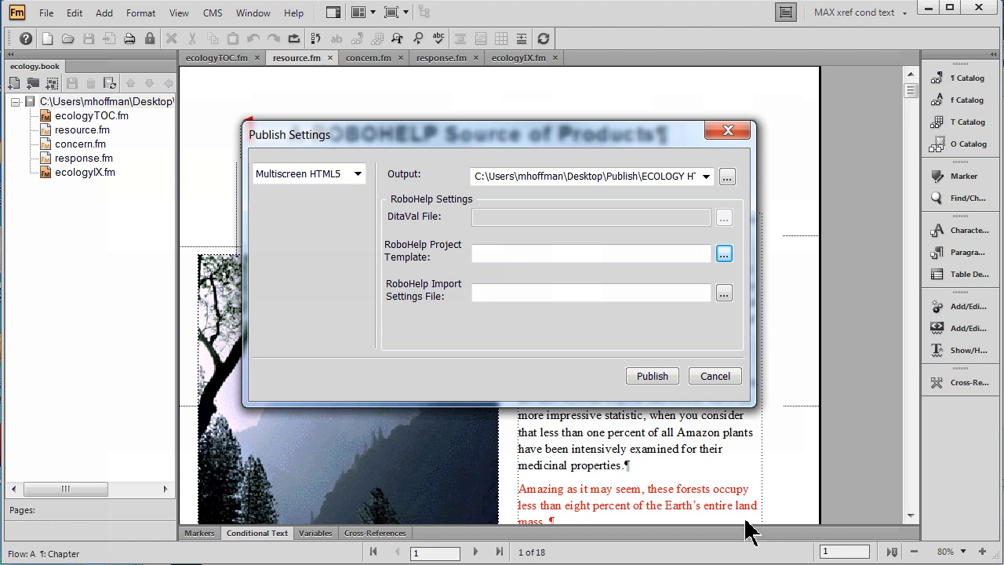
click(652, 377)
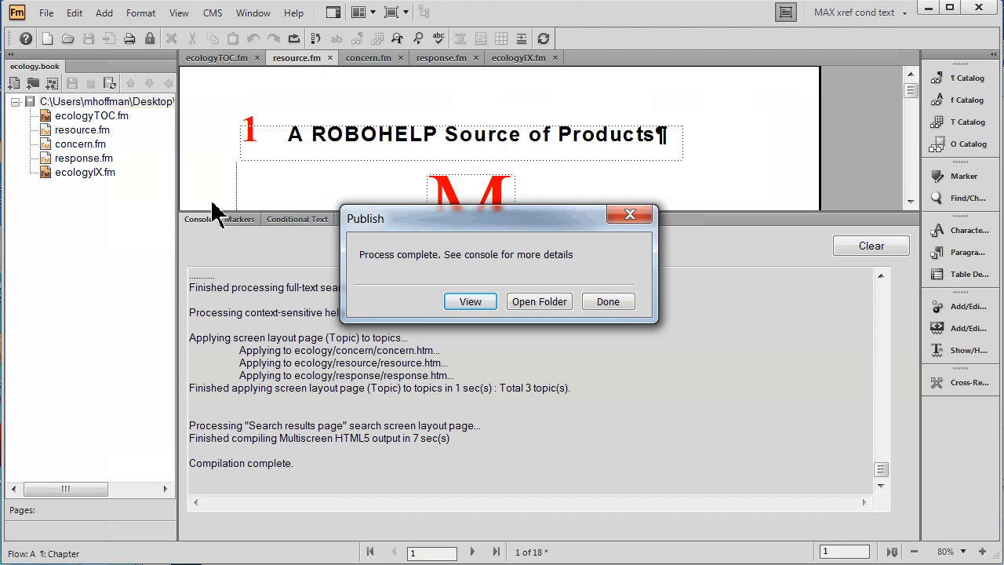
- Open the published output folder and view index.htm from its iphone subfolder in the browser
click(524, 304)
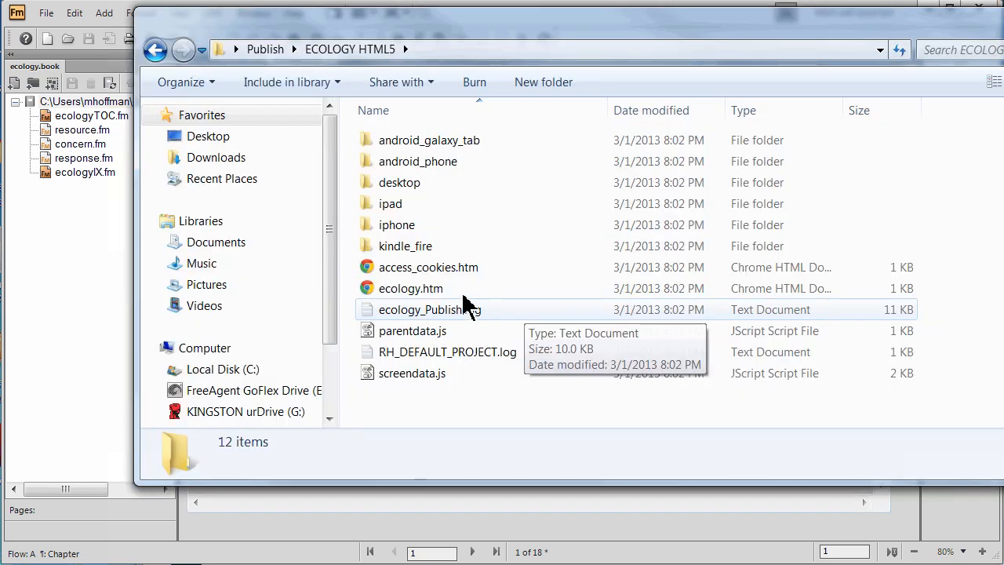
double_click(405, 226)
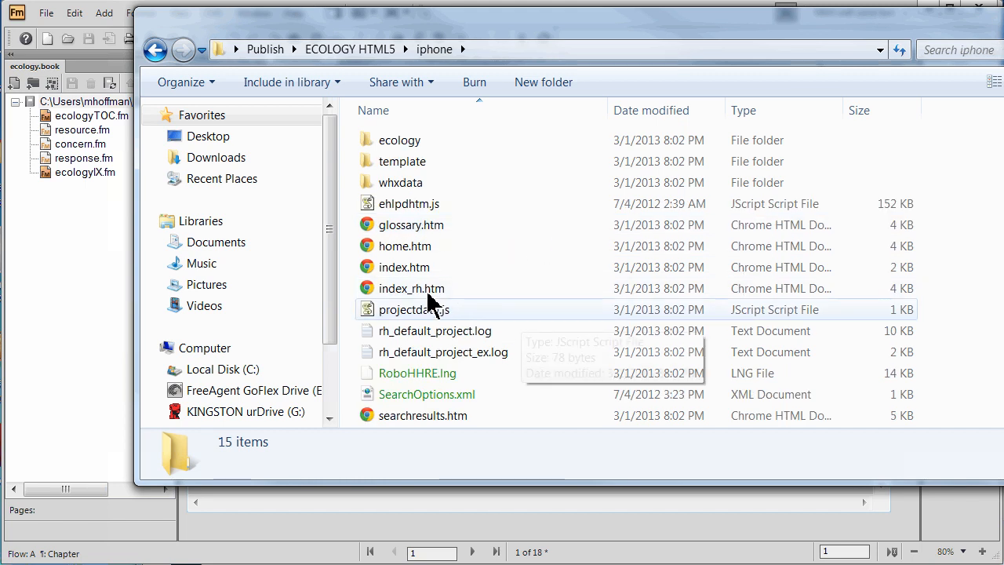
double_click(416, 271)
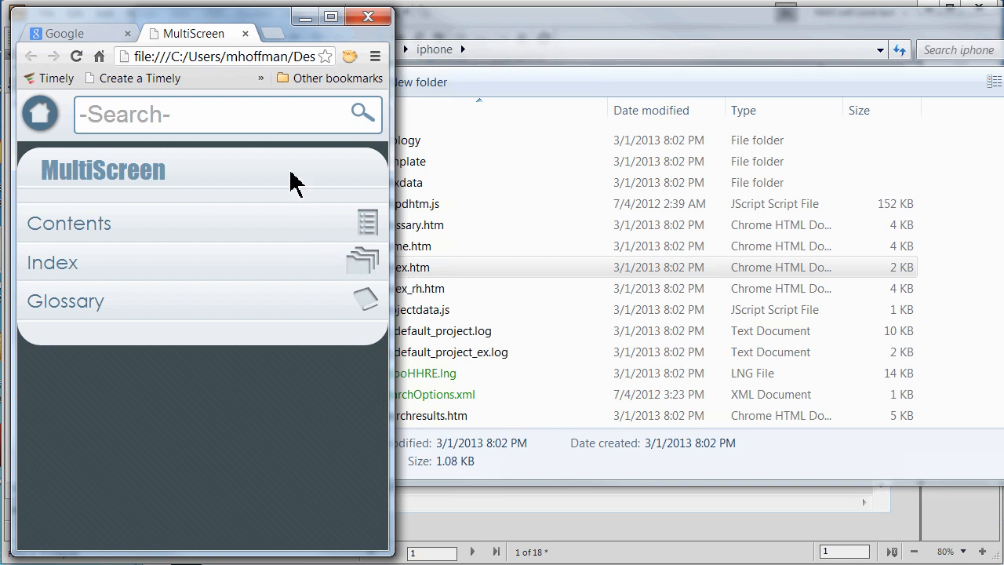
- Narrow the browser window to phone-like width and open chapter 1, "A ROBOHELP Source of Products", in the Contents list
drag(271, 29, 307, 31)
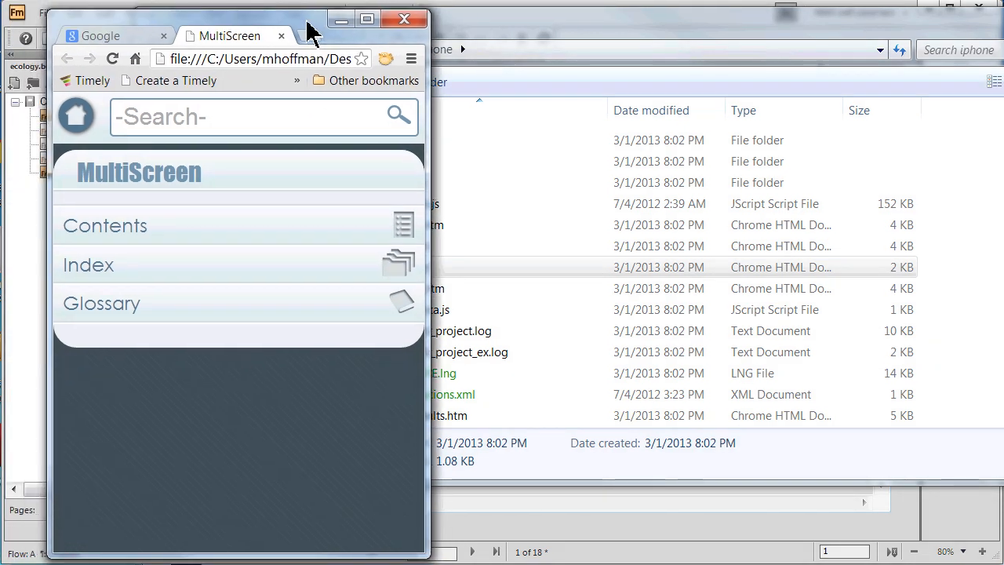
drag(430, 190, 389, 173)
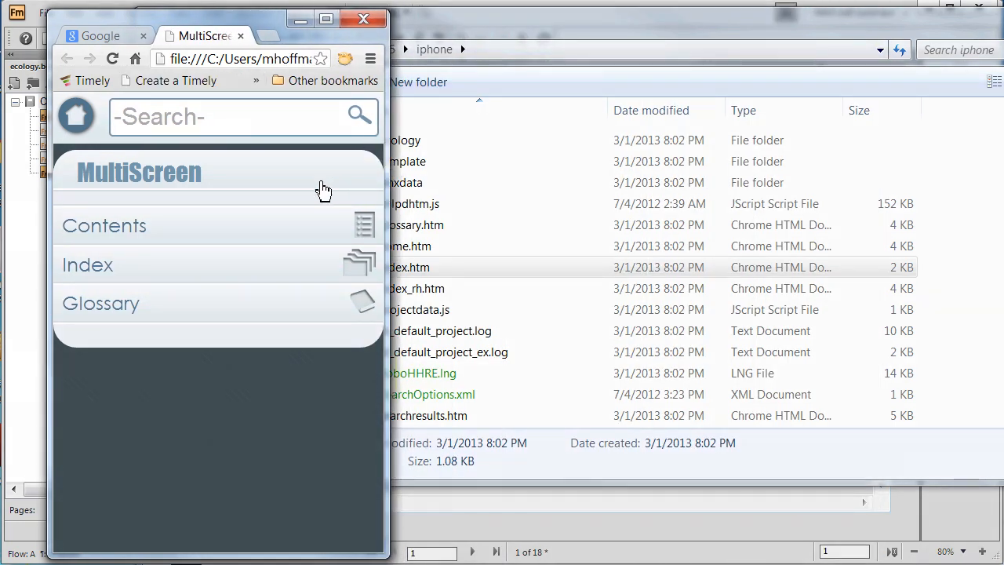
click(291, 229)
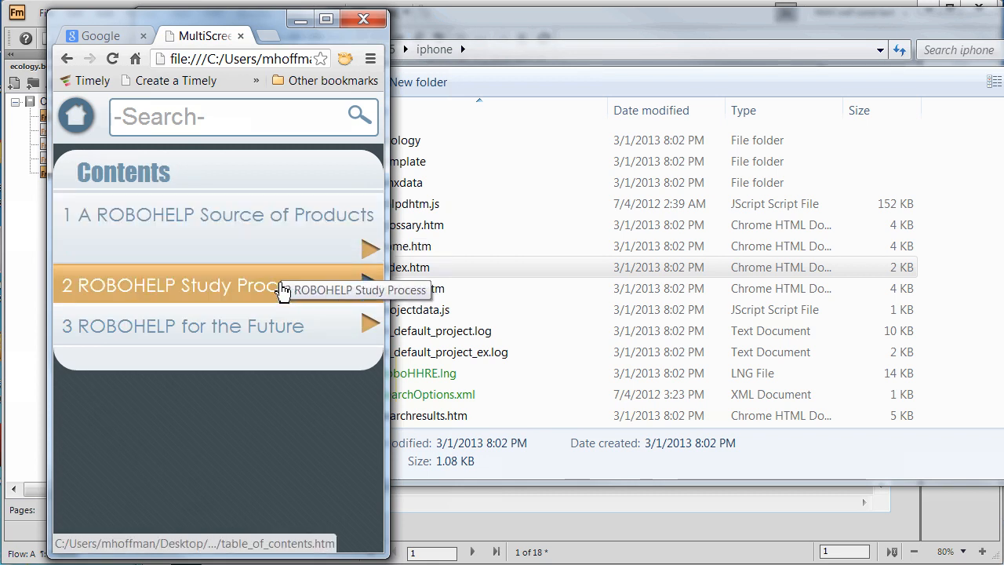
click(186, 233)
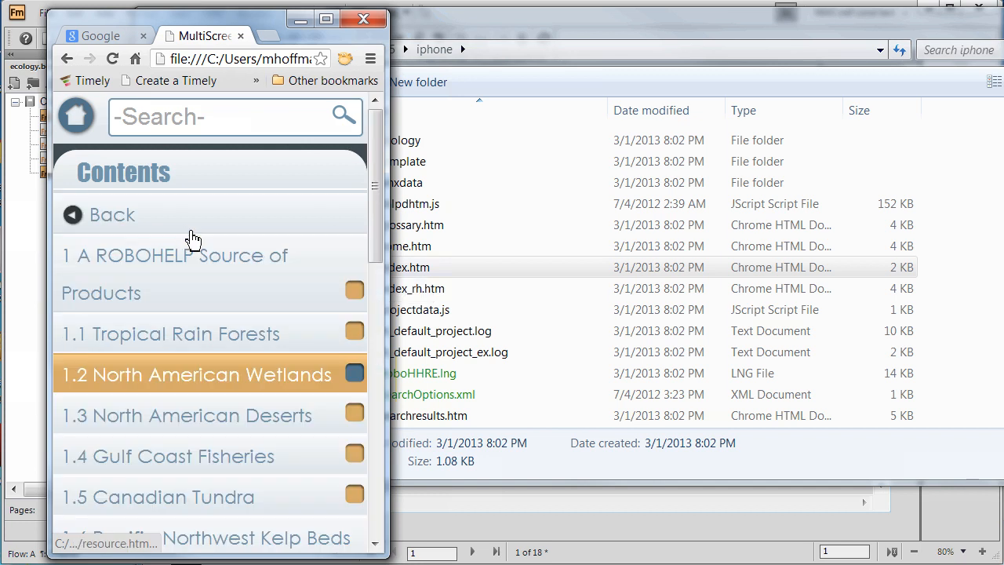
- View topic 1.9, Fungi Derived Ointments, from the iPhone output's chapter 1 contents, and return to its home page
scroll(214, 388, down, 4)
click(214, 390)
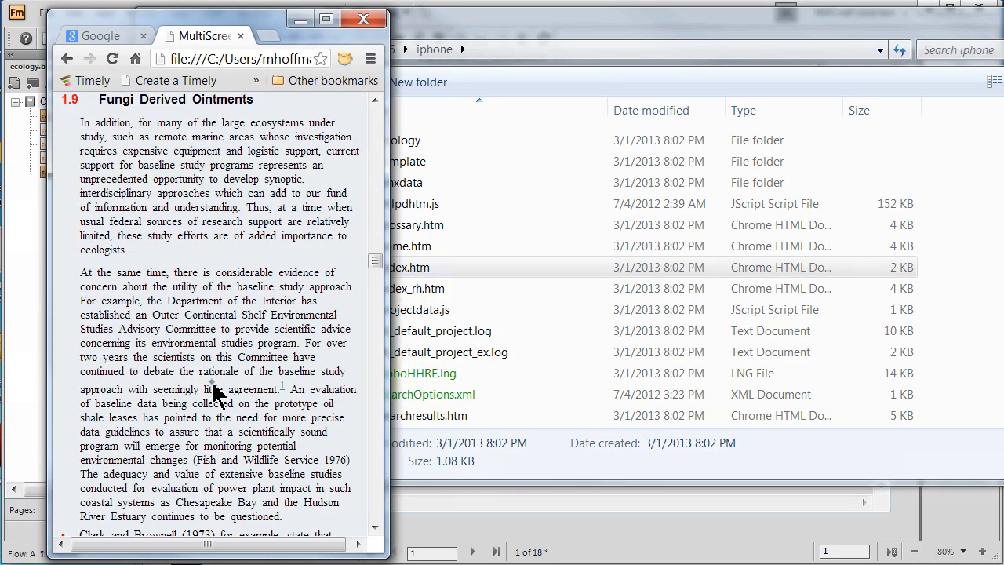
right_click(214, 390)
click(246, 397)
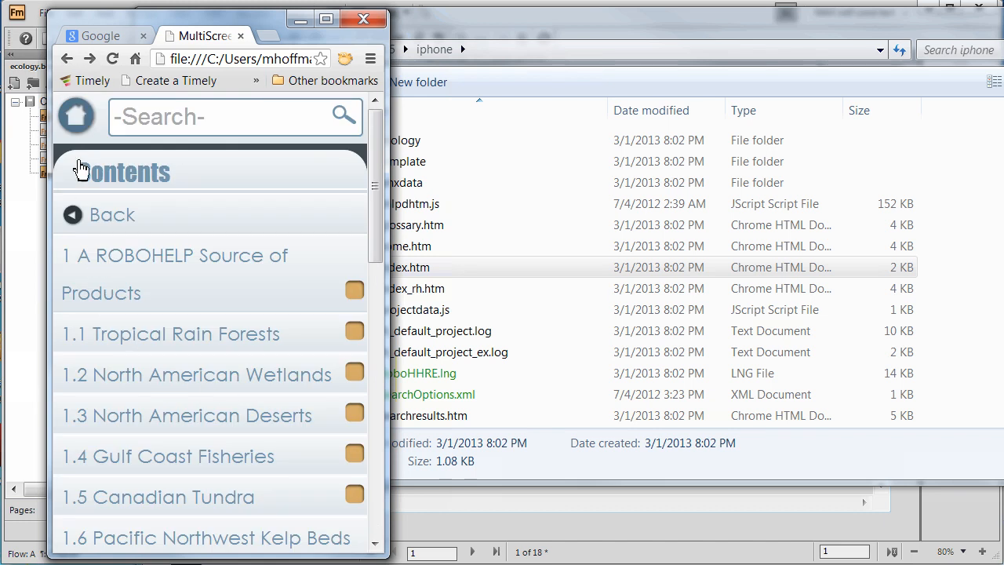
click(78, 120)
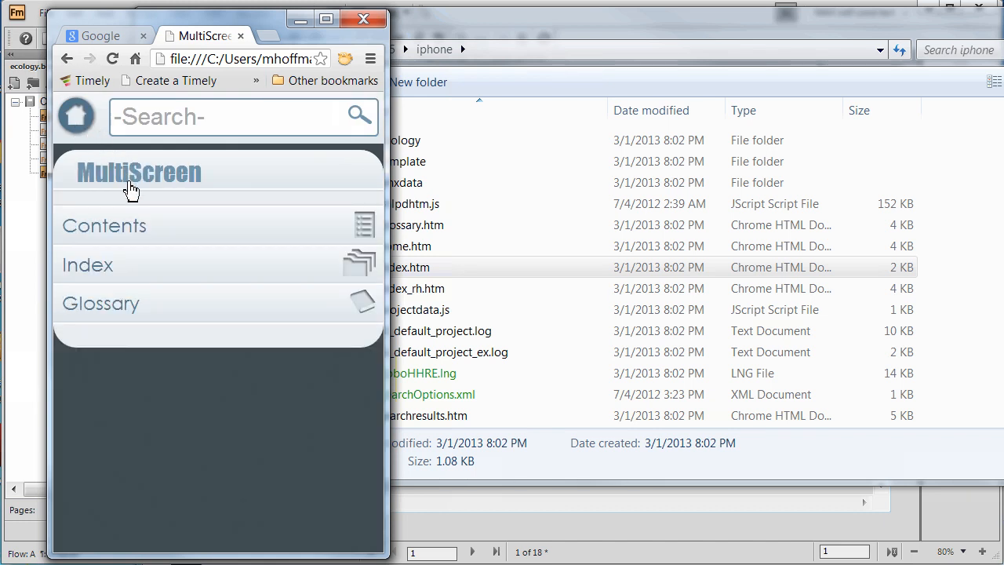
- View the "required by regulations" entry under baseline studies from the iPhone output's Index, and return to the home page
click(140, 279)
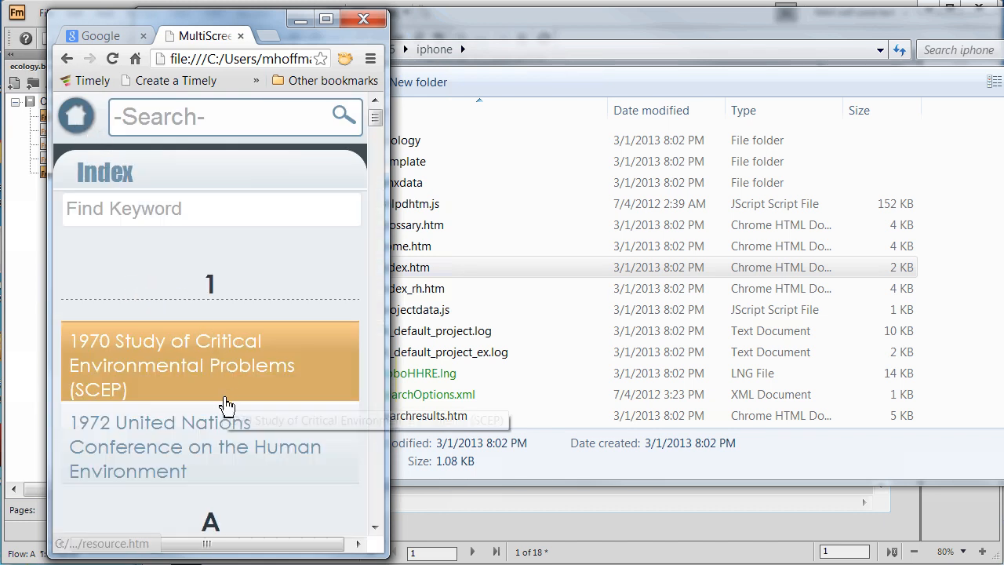
scroll(225, 407, down, 10)
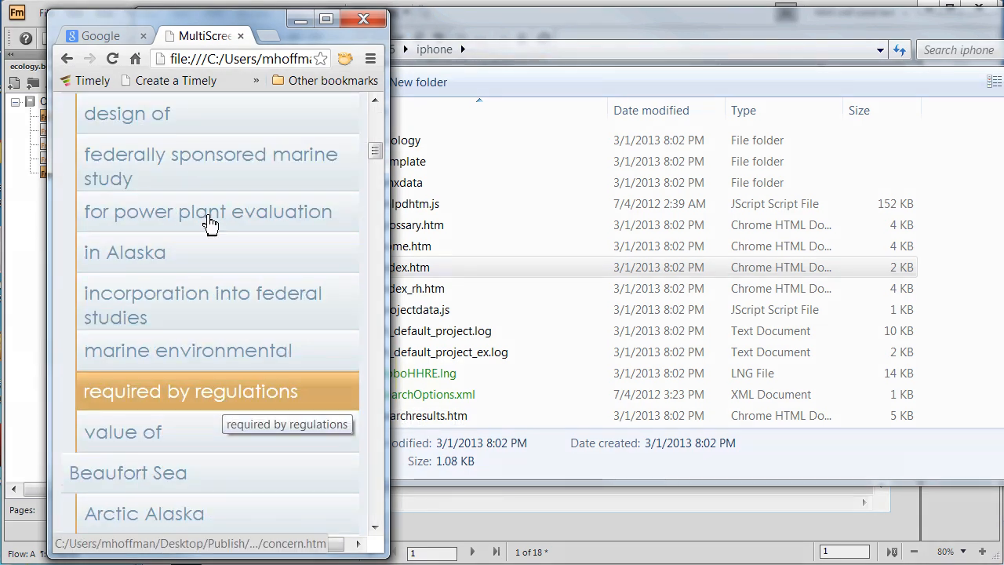
click(226, 408)
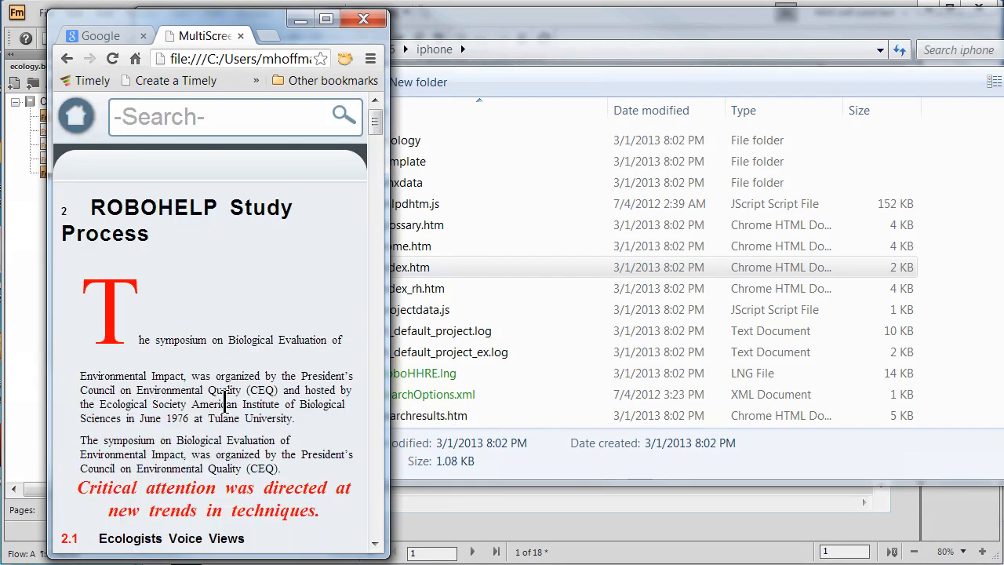
right_click(249, 196)
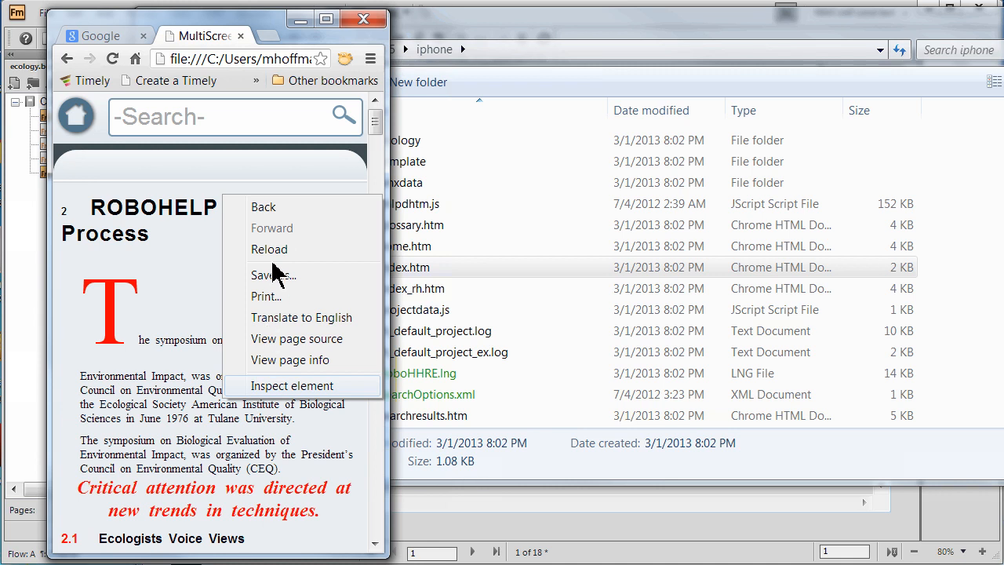
click(274, 212)
click(82, 127)
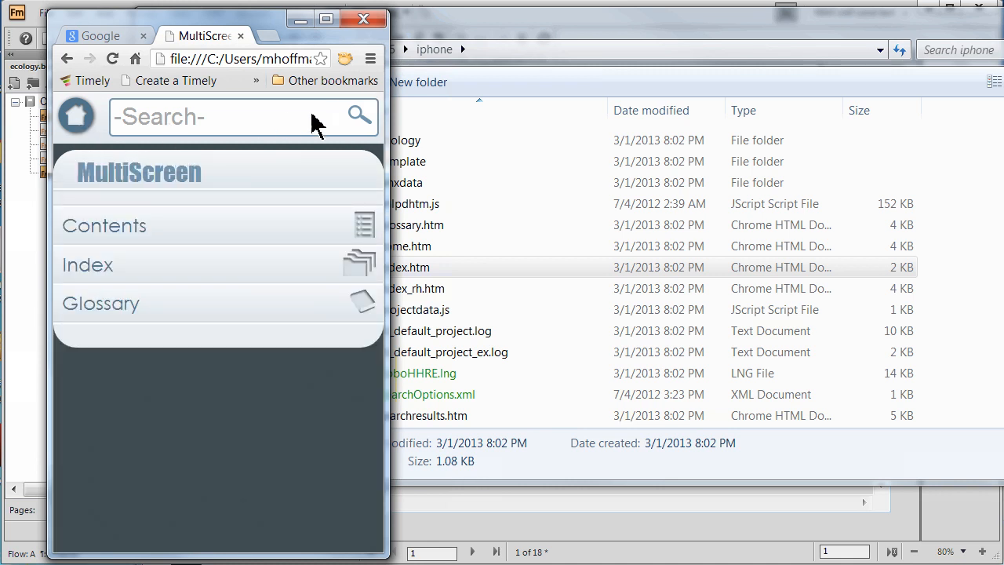
- Open index.htm from the android_galaxy_tab subfolder of ECOLOGY HTML5 in the browser and widen the browser window to tablet-like width
click(440, 47)
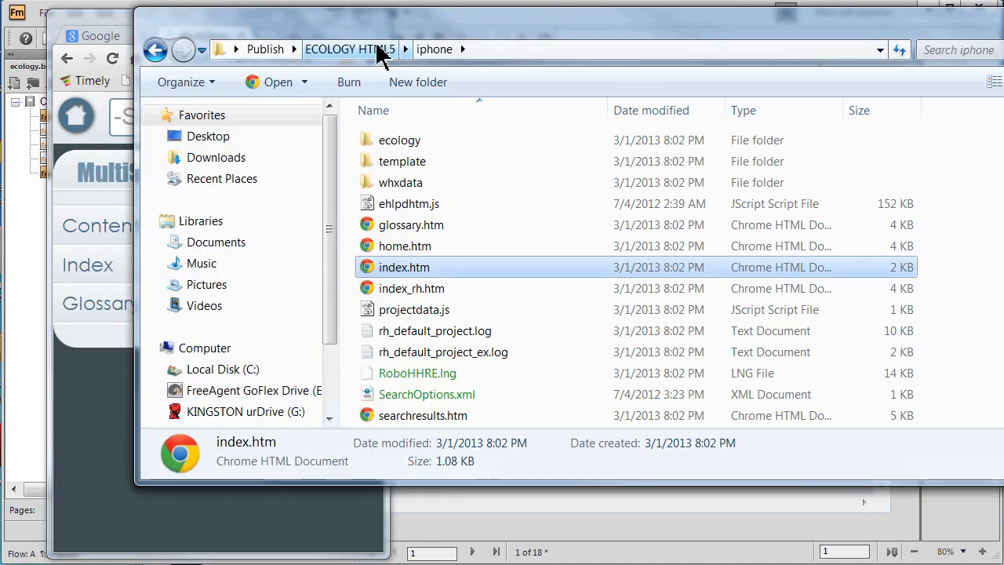
click(367, 53)
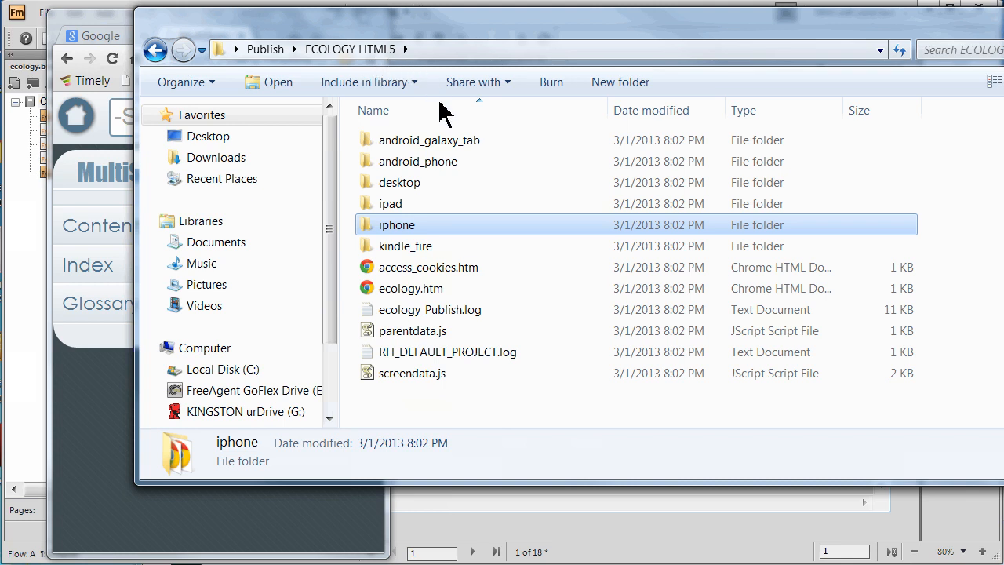
double_click(444, 140)
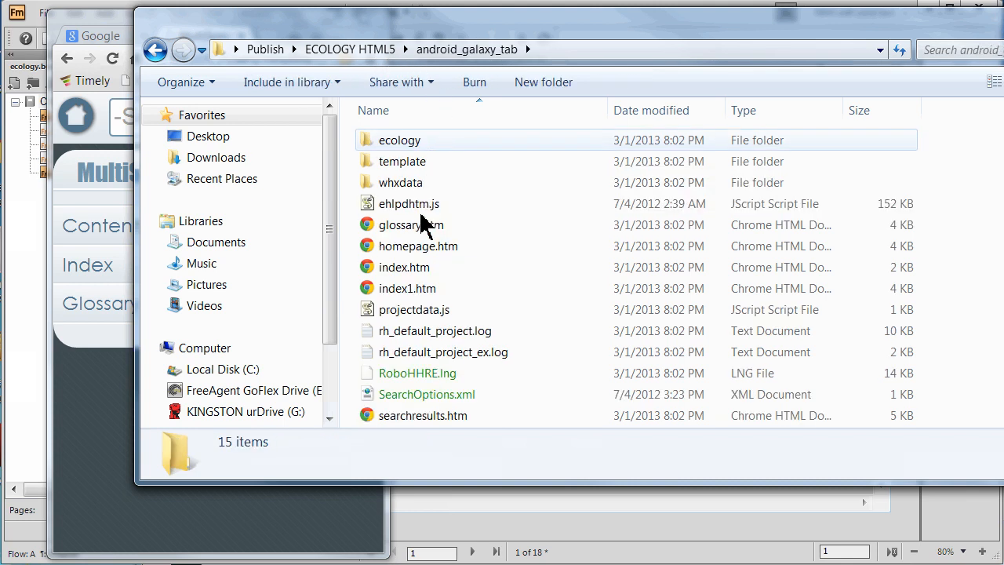
double_click(419, 270)
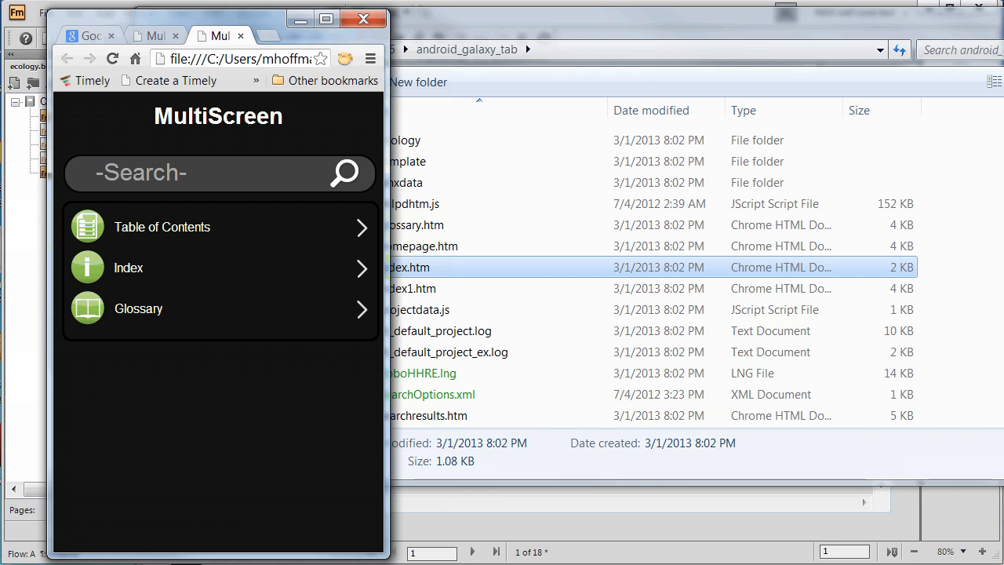
drag(388, 267, 724, 286)
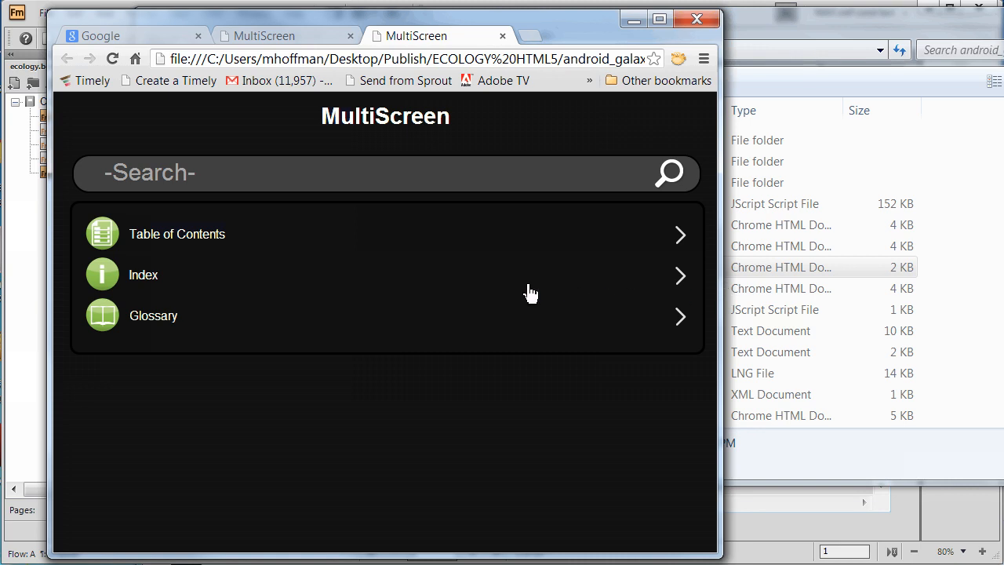
- Browse the Galaxy Tab output's Index, view the "required by regulations" entry under baseline studies, and go back to the Index
click(374, 292)
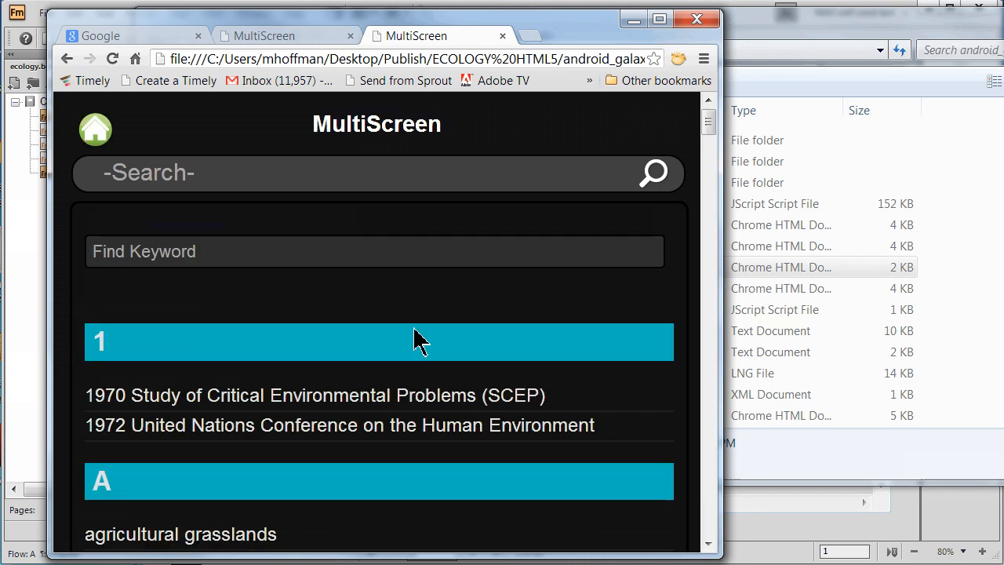
scroll(422, 381, down, 2)
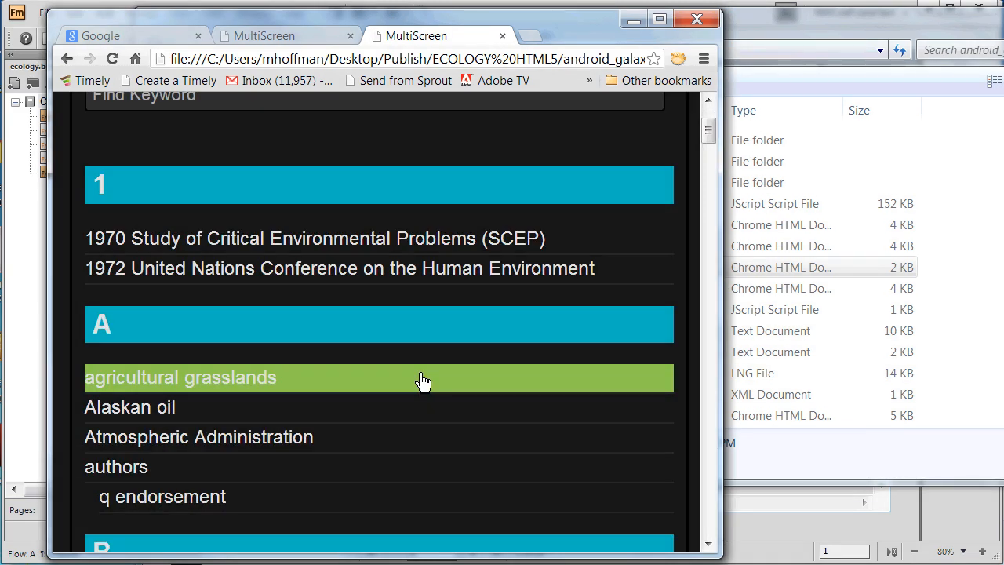
scroll(421, 381, down, 7)
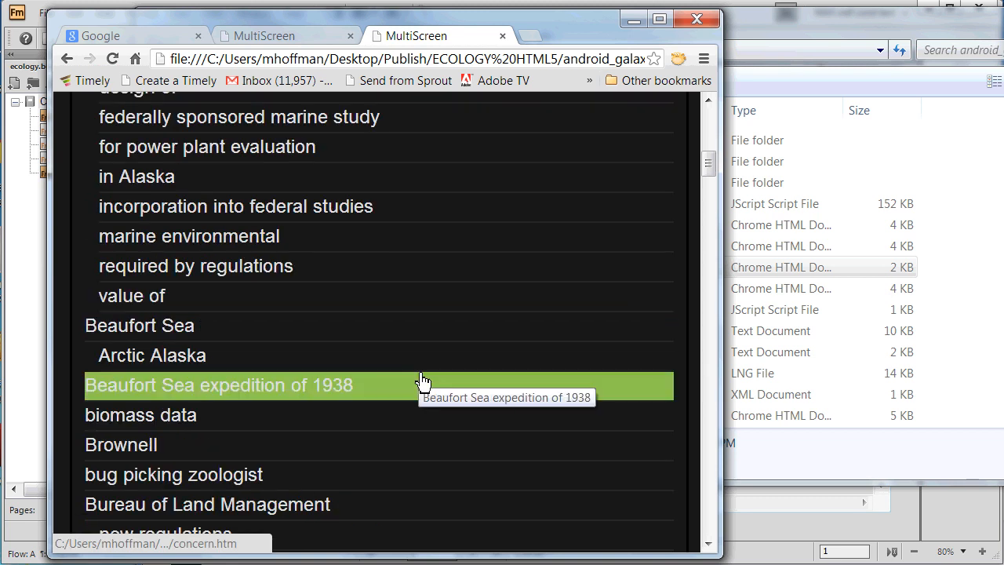
scroll(421, 381, up, 2)
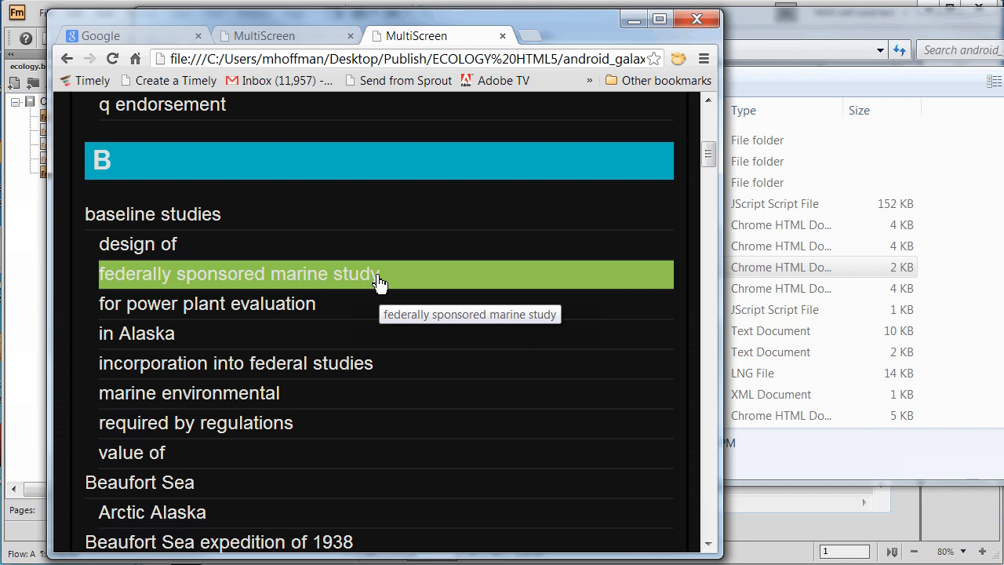
scroll(377, 282, down, 1)
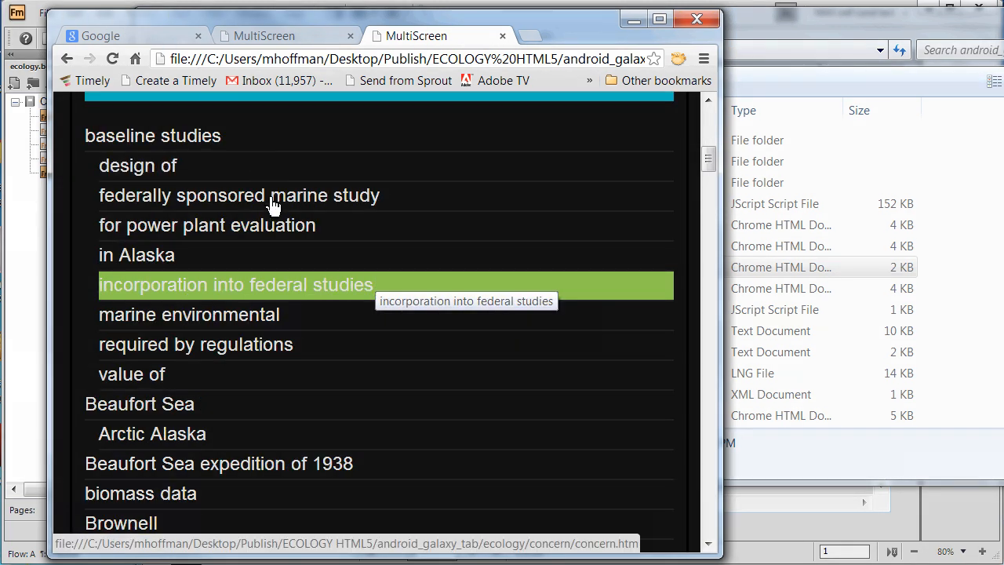
click(288, 351)
right_click(336, 339)
click(374, 349)
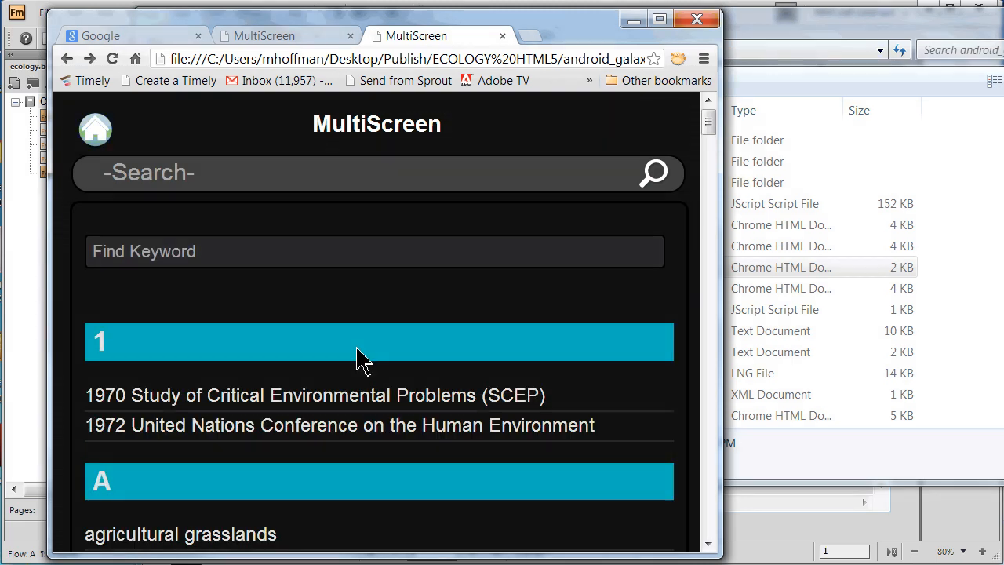
- View topic 1.4, Gulf Coast Fisheries, through chapter 1 of the Galaxy Tab output's Table of Contents, and go back
click(95, 129)
click(204, 233)
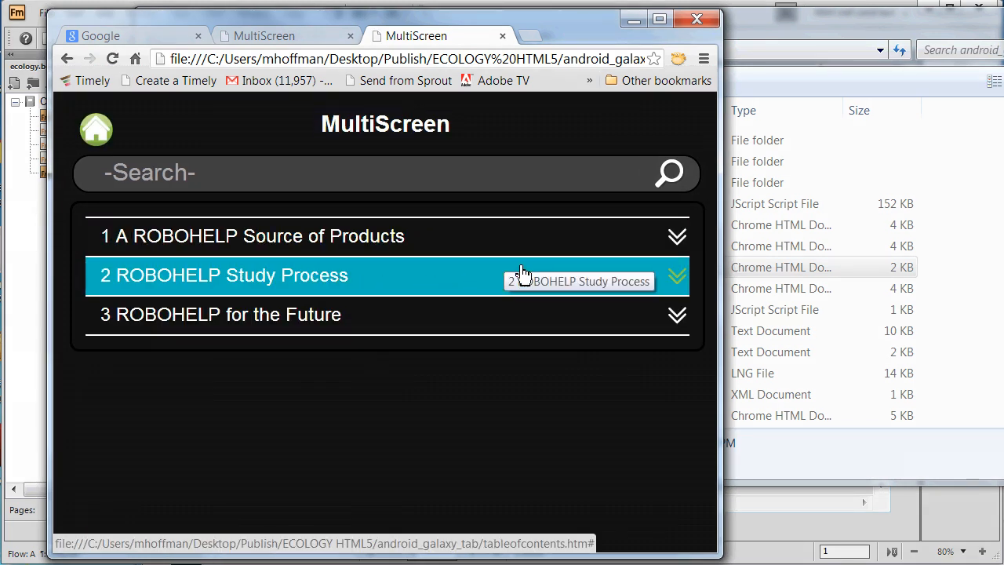
click(482, 250)
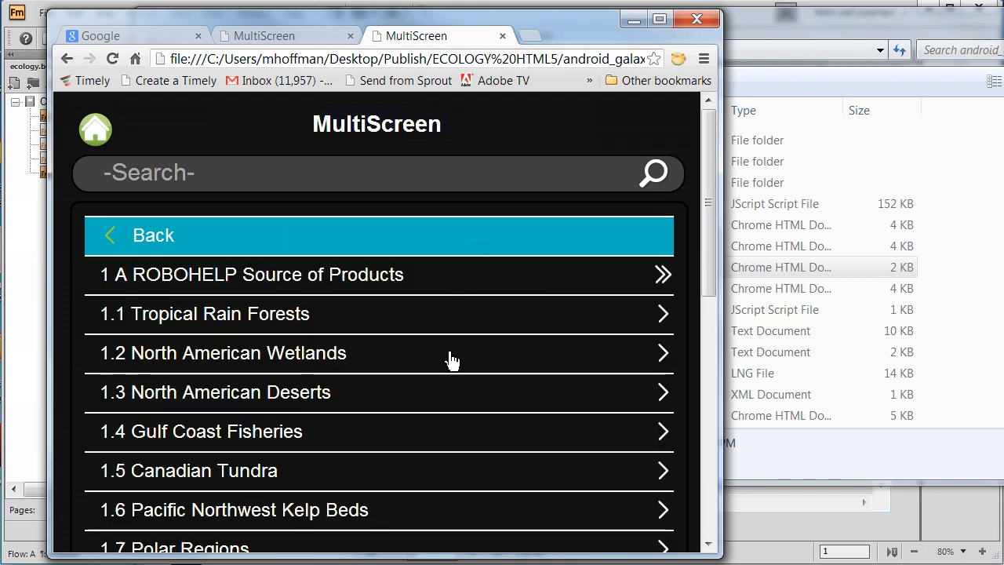
click(449, 438)
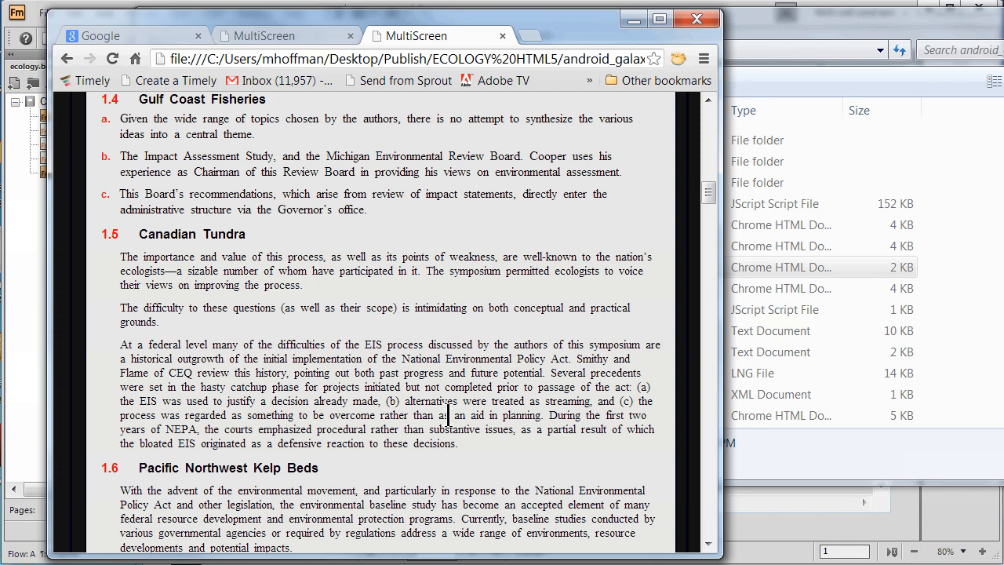
right_click(449, 415)
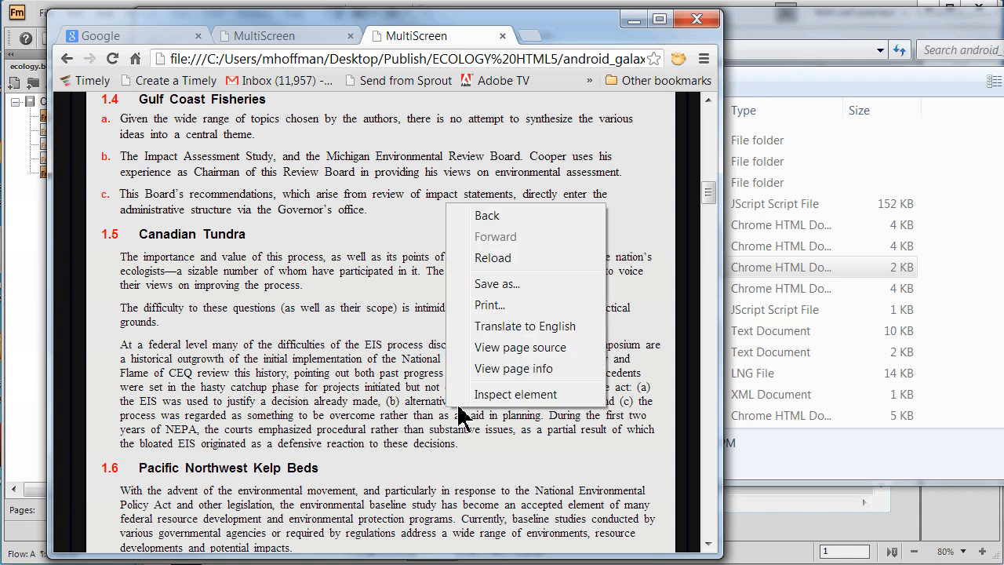
click(497, 220)
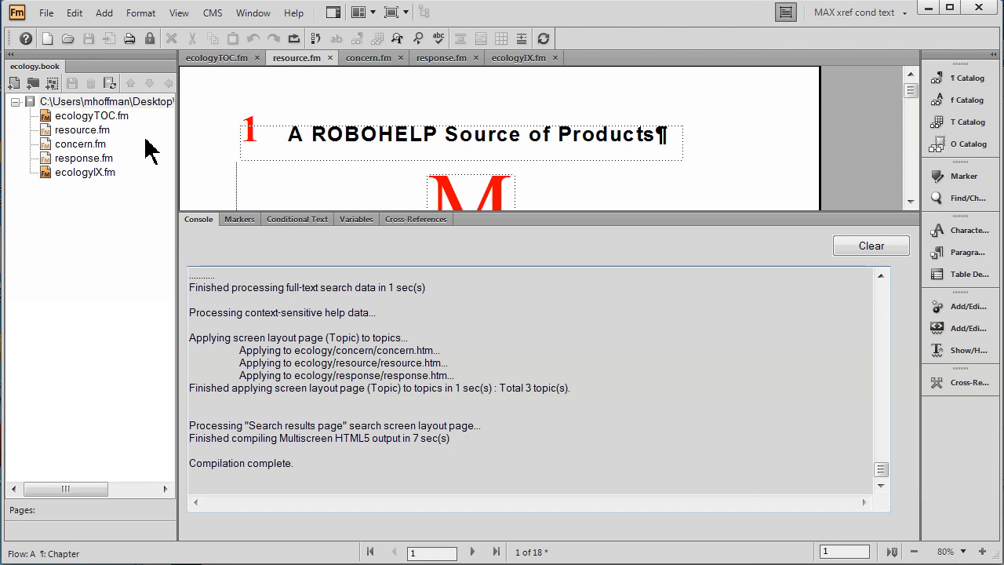
- Switch to FrameMaker and collapse the Console pod below the resource.fm document
double_click(206, 223)
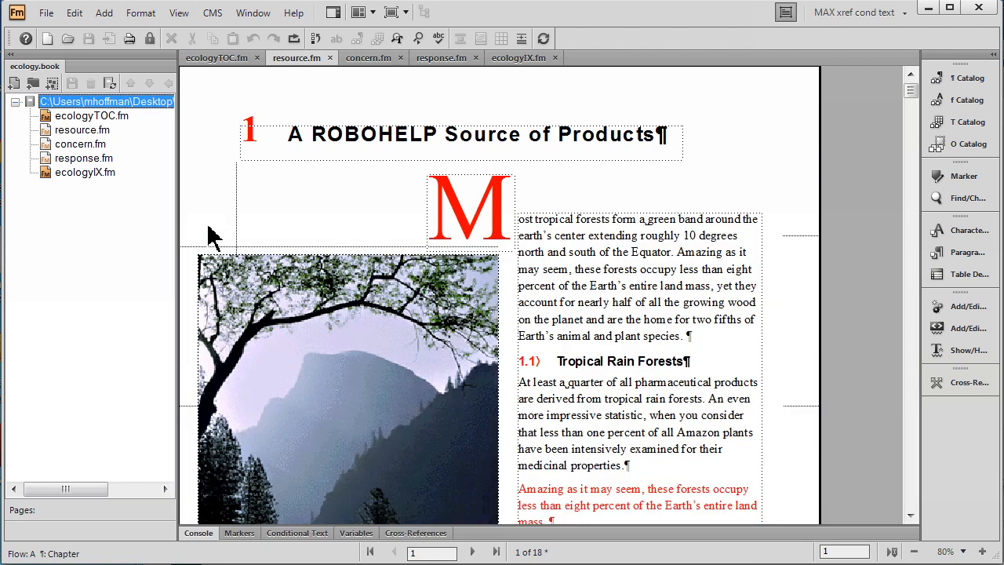